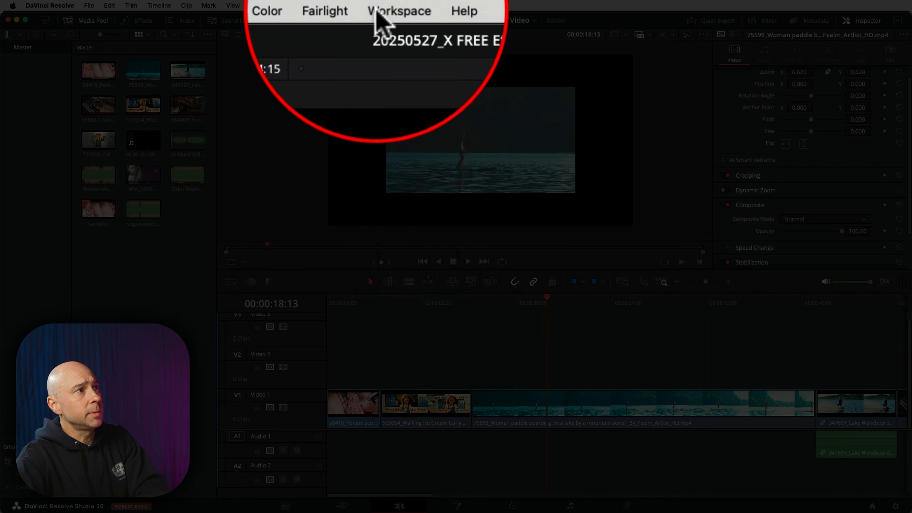
left_click(394, 8)
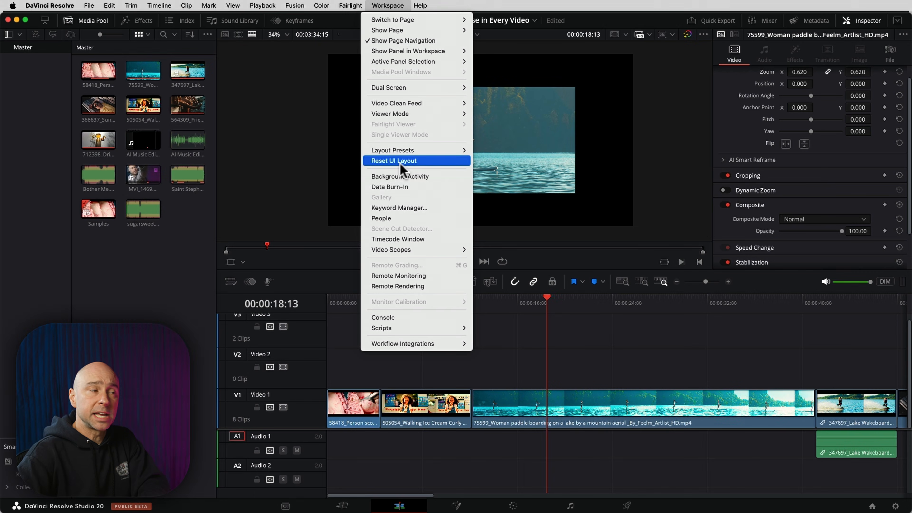
left_click(328, 251)
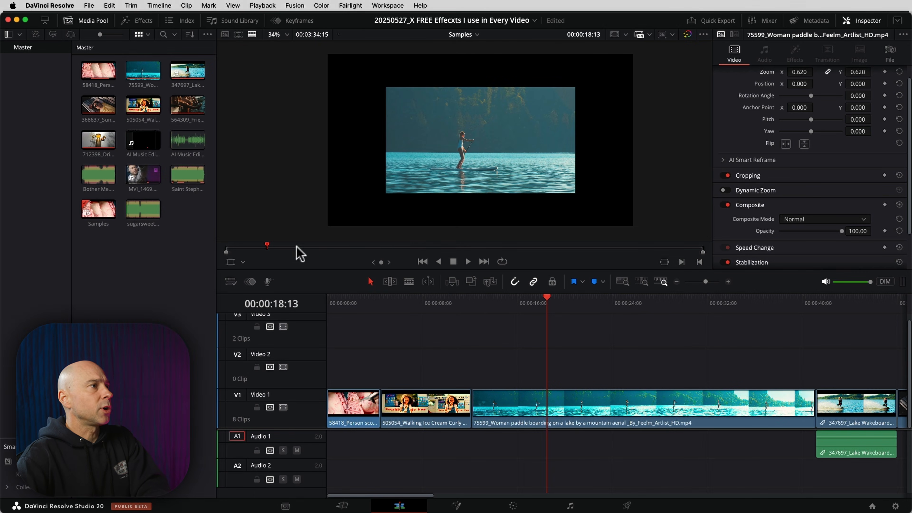
Apply the Open FX Blanking Fill effect to the paddle boarding clip on Video 1 and select that clip
left_click(136, 21)
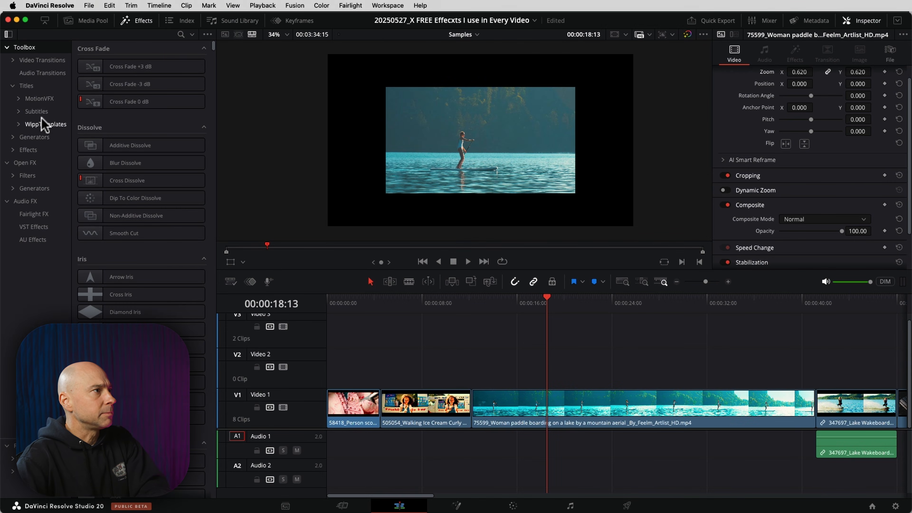
left_click(29, 150)
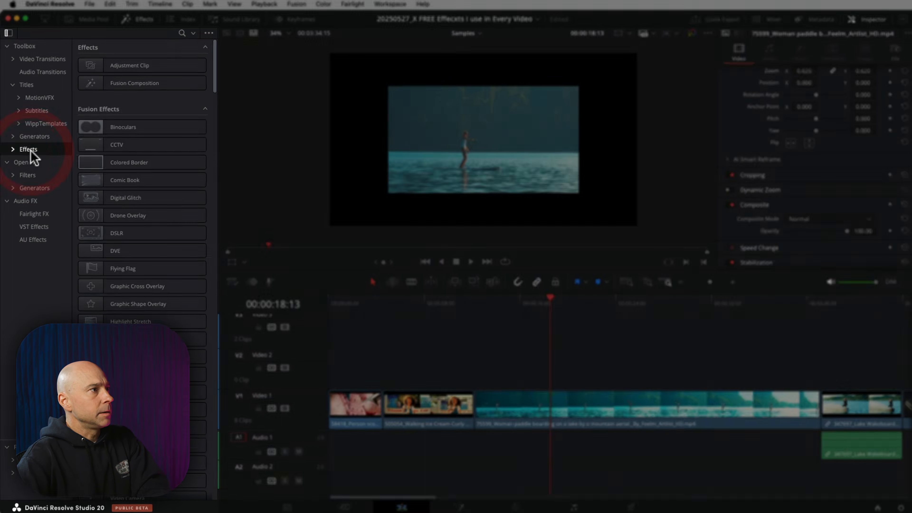
left_click(35, 131)
left_click(36, 131)
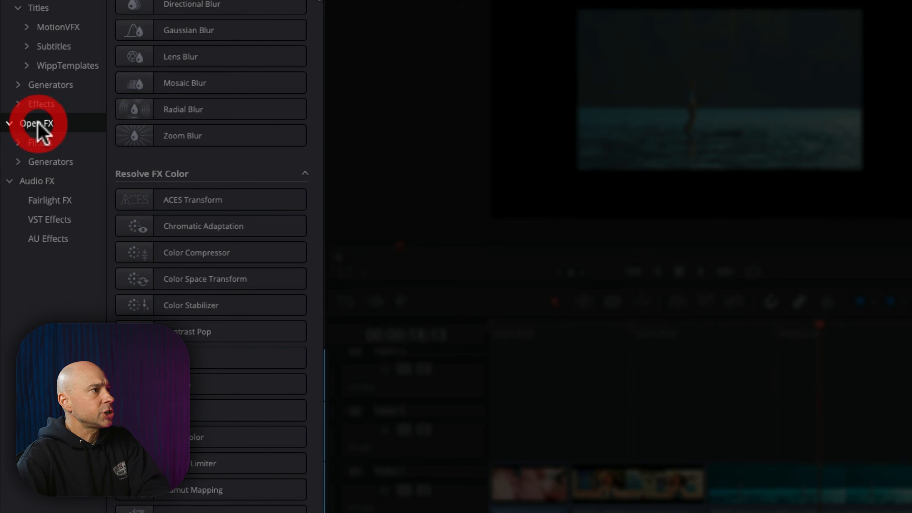
scroll(179, 196, "down", 20)
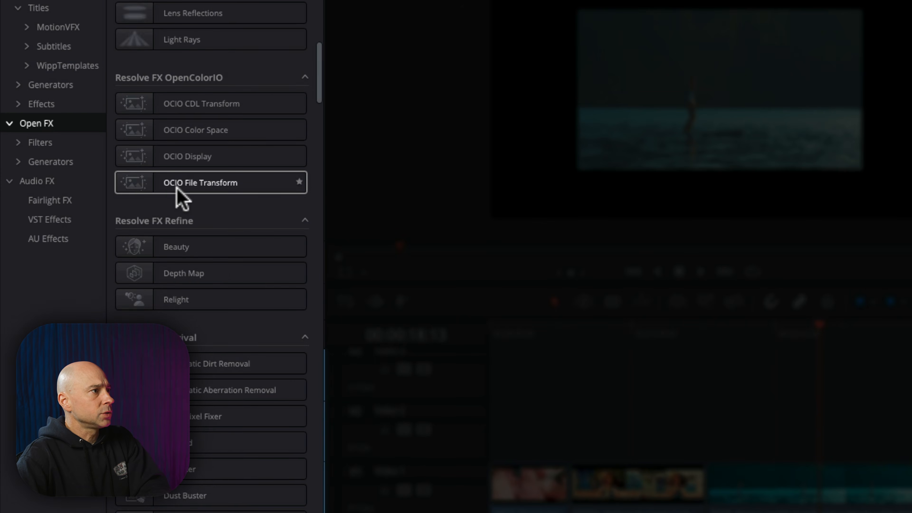
scroll(177, 195, "down", 3)
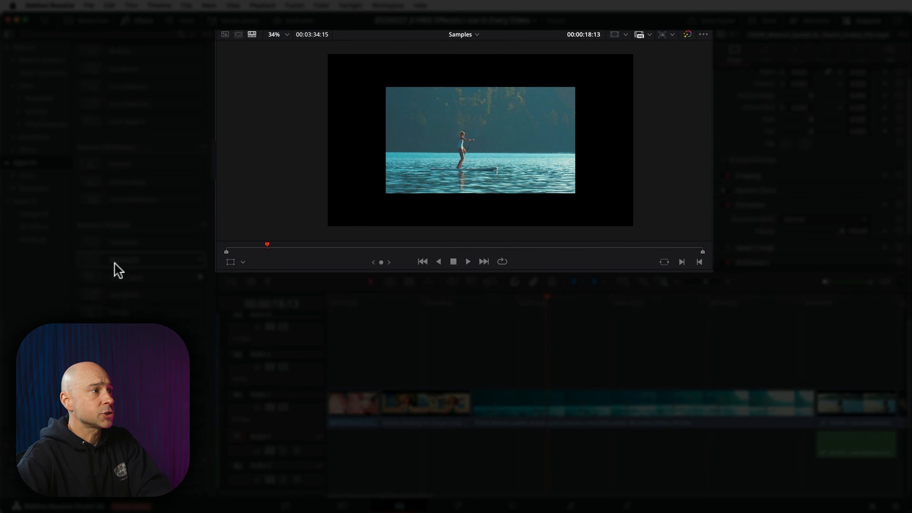
left_click_drag(114, 264, 546, 410)
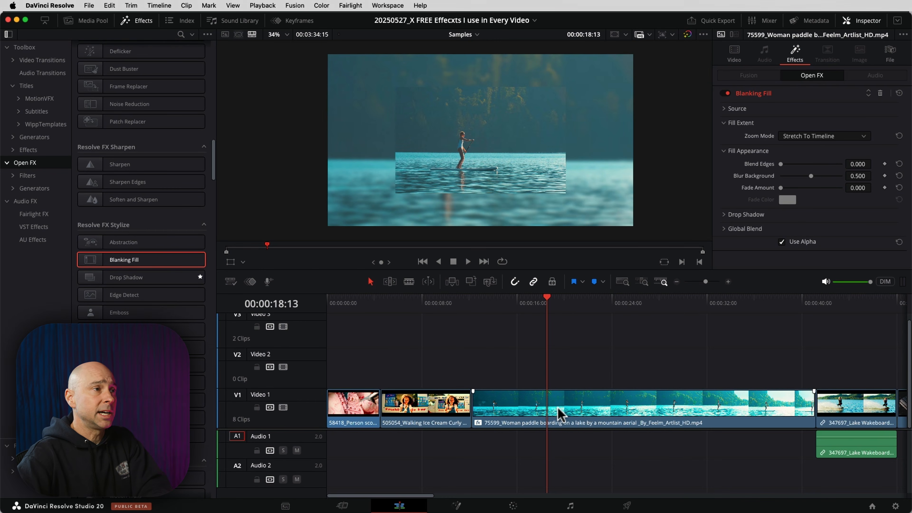
left_click(566, 415)
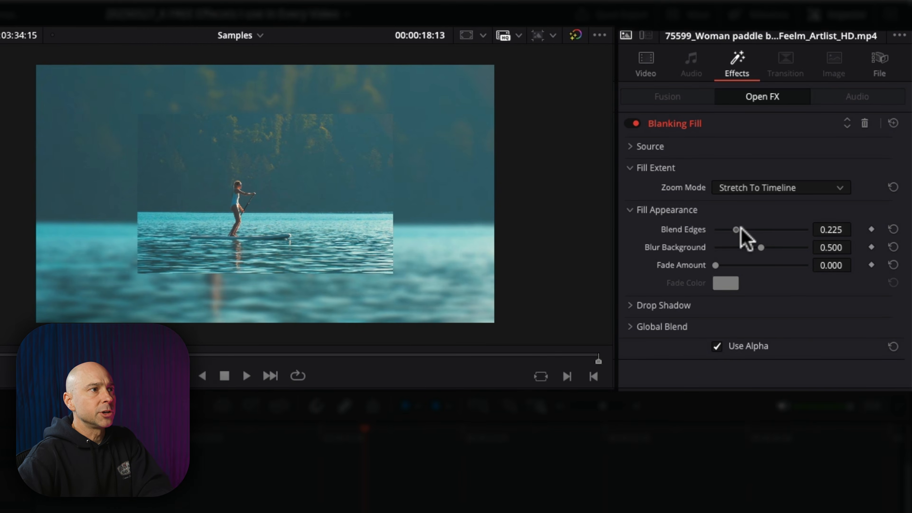
Set the Blanking Fill's blend edges to 0, blur background to 0.721 and fade amount to 0.473
left_click_drag(740, 229, 641, 237)
left_click_drag(761, 248, 779, 247)
left_click_drag(731, 265, 758, 265)
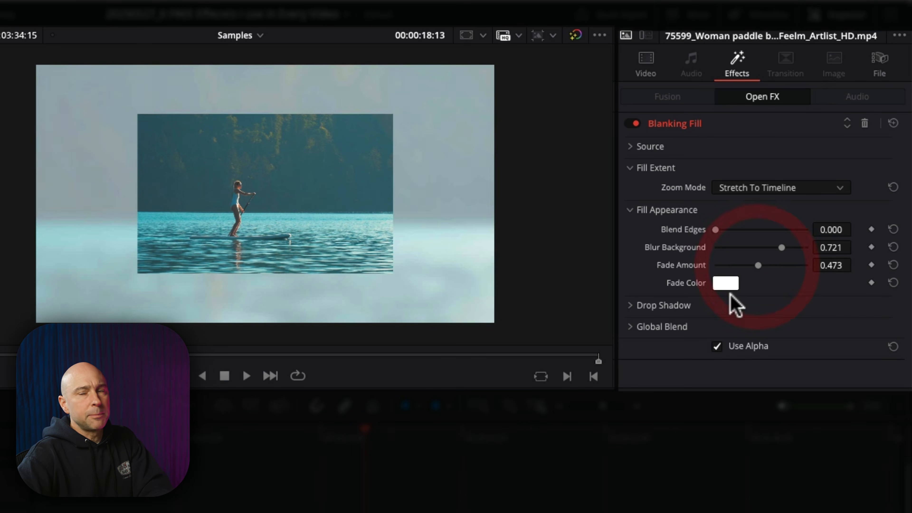
Change the Blanking Fill's fade color to black and lower its fade amount to 0.395
left_click(723, 284)
left_click_drag(720, 462, 759, 463)
left_click(754, 512)
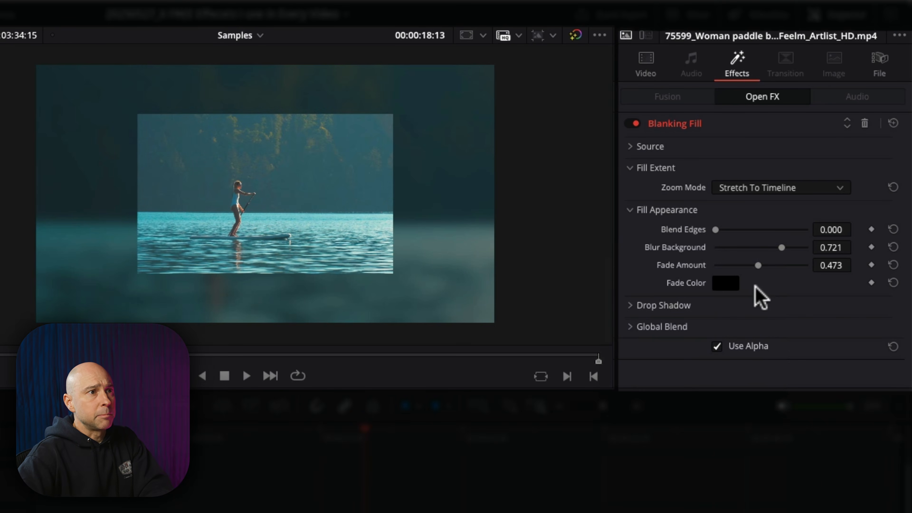
left_click_drag(756, 265, 749, 270)
Adjust the Blanking Fill's drop shadow to a drop distance of 0.053, drop angle of 51.6 and blur of 0.806
left_click(630, 306)
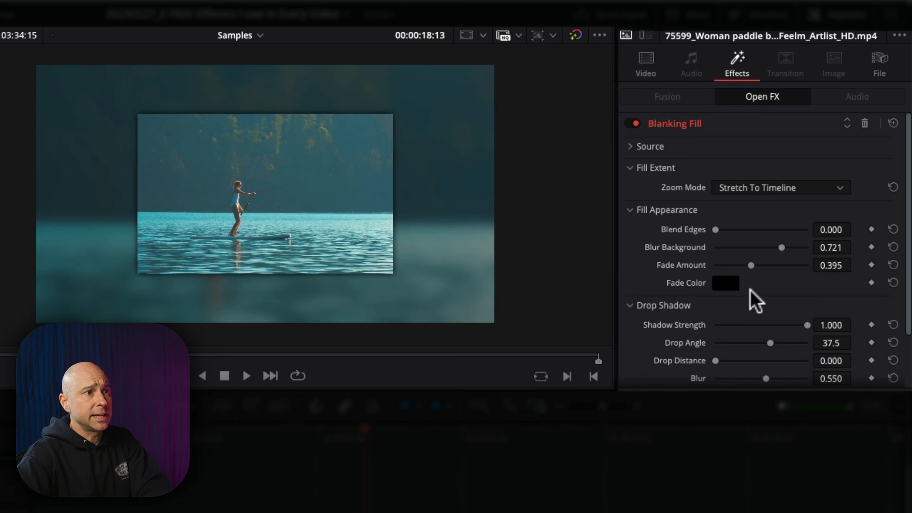
scroll(755, 301, "down", 2)
mouse_move(722, 317)
left_mouse_down()
mouse_move(757, 316)
mouse_move(740, 317)
left_mouse_up()
mouse_move(765, 301)
left_mouse_down()
mouse_move(753, 298)
mouse_move(780, 296)
mouse_move(771, 301)
left_mouse_up()
mouse_move(772, 338)
left_mouse_down()
mouse_move(810, 341)
mouse_move(783, 337)
left_mouse_up()
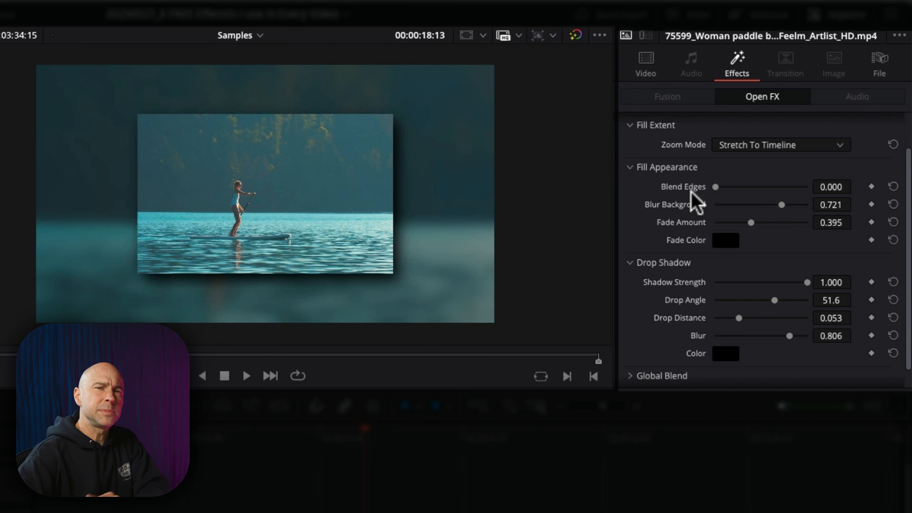
Set the Blanking Fill source's left and right crop to -0.100 and its zoom to 1.248
scroll(691, 189, "up", 2)
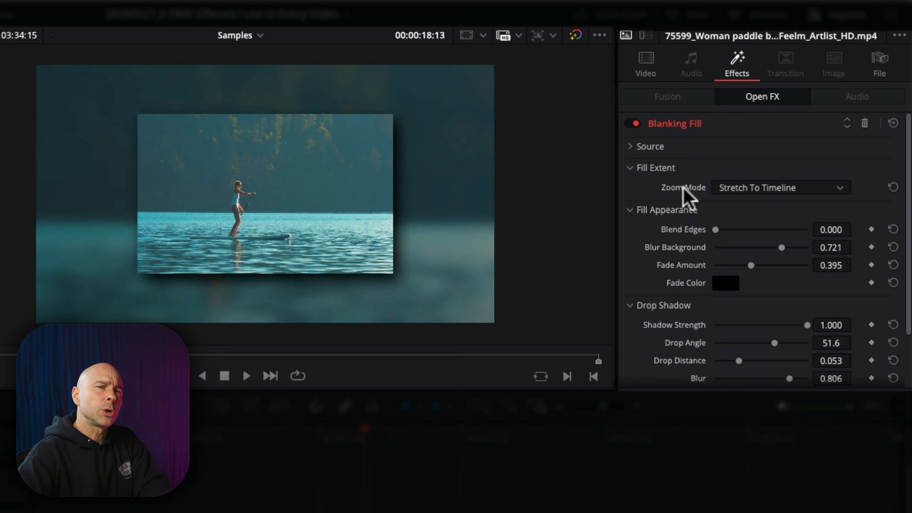
left_click(630, 147)
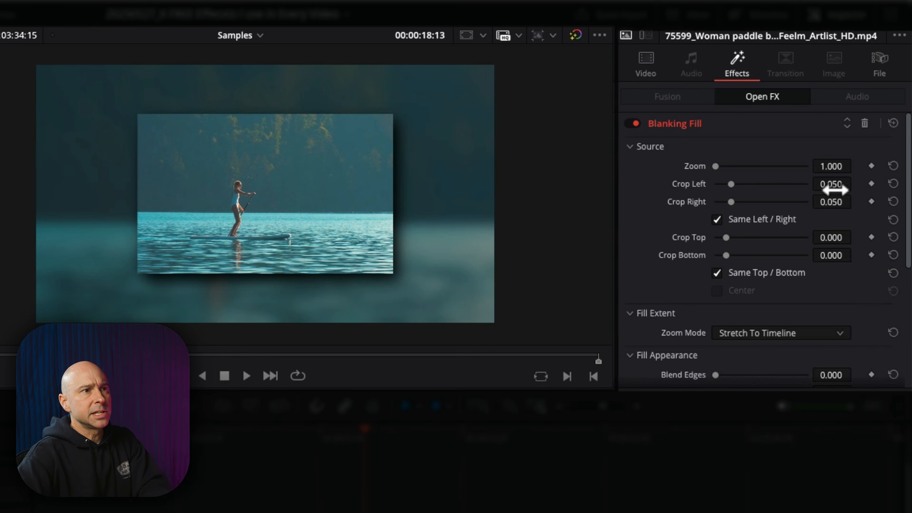
left_click_drag(731, 184, 714, 183)
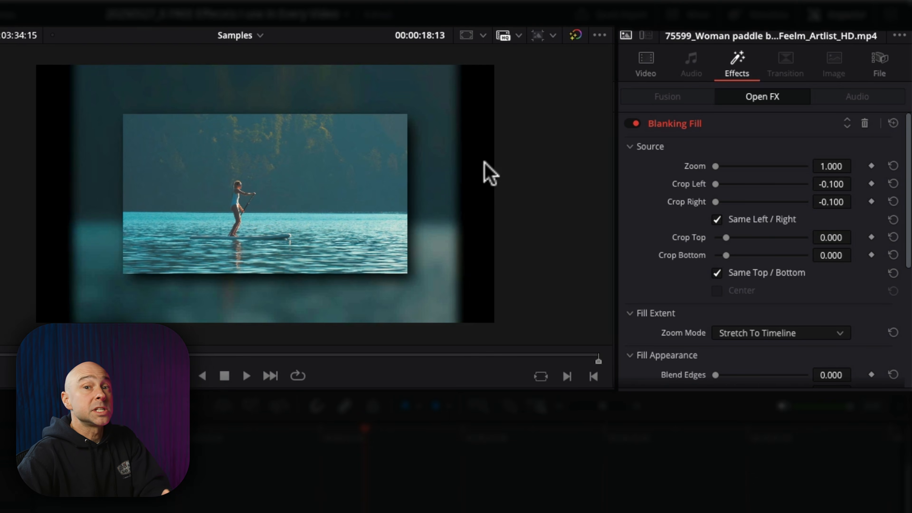
left_click_drag(718, 167, 737, 170)
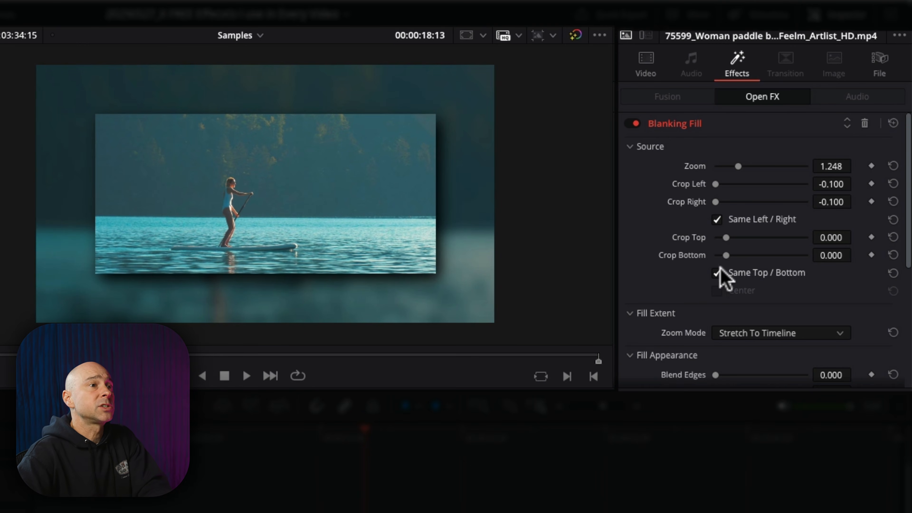
Try Zoom To Timeline as the fill extent's zoom mode and return it to Stretch To Timeline
left_click(726, 333)
left_click(739, 367)
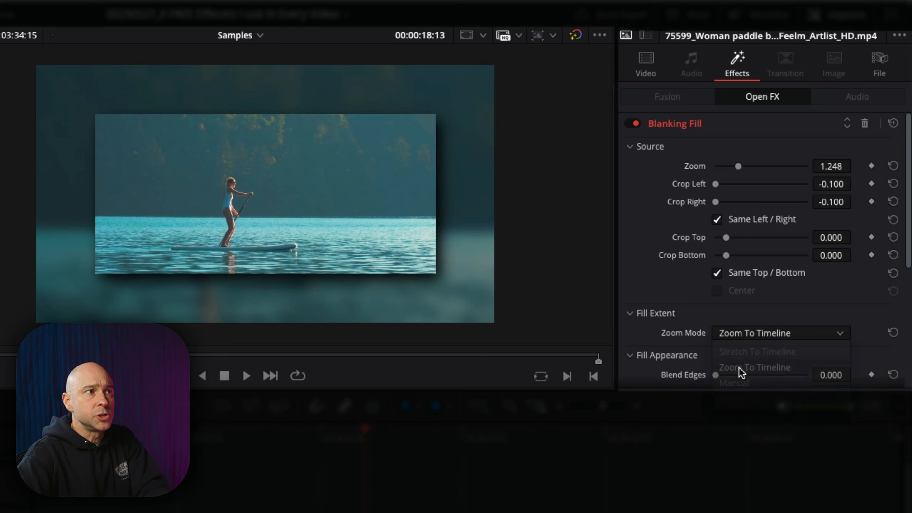
left_click(738, 333)
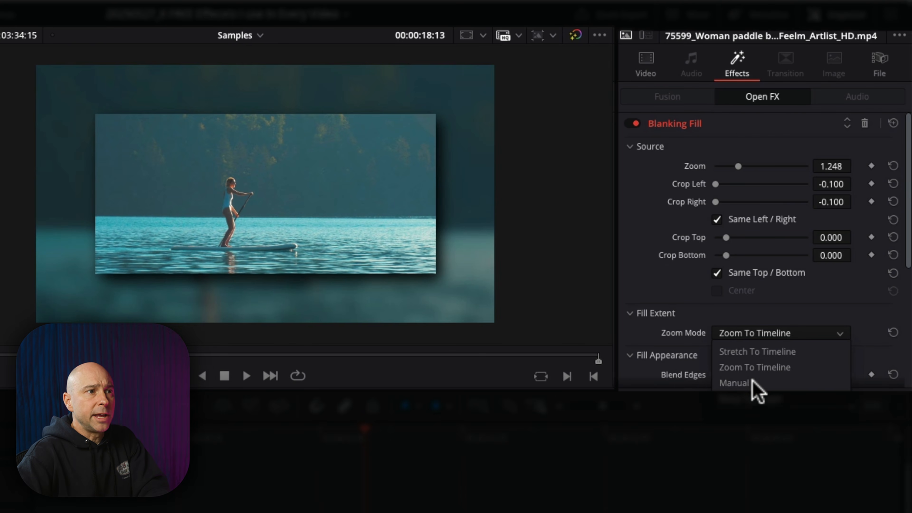
left_click(737, 352)
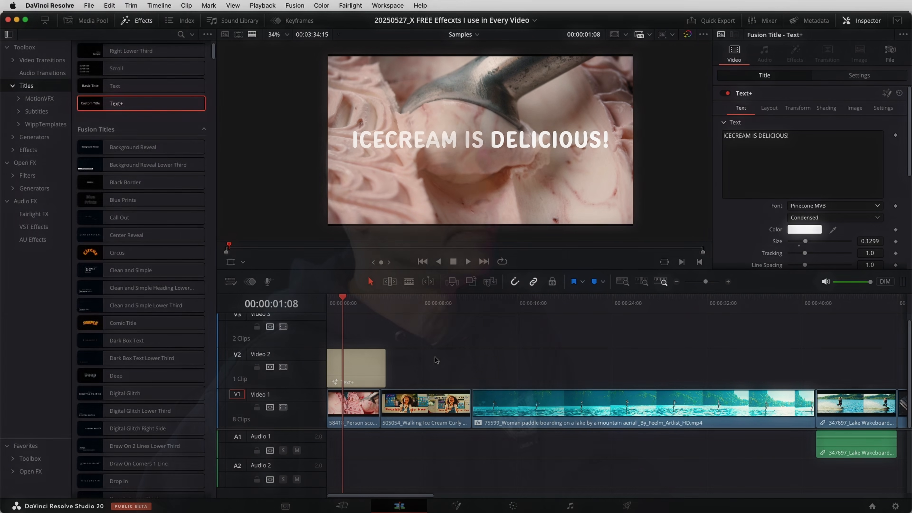
Apply the Open FX Lens Blur effect to the ice cream scoop clip under the title and show its effect settings
left_click(40, 164)
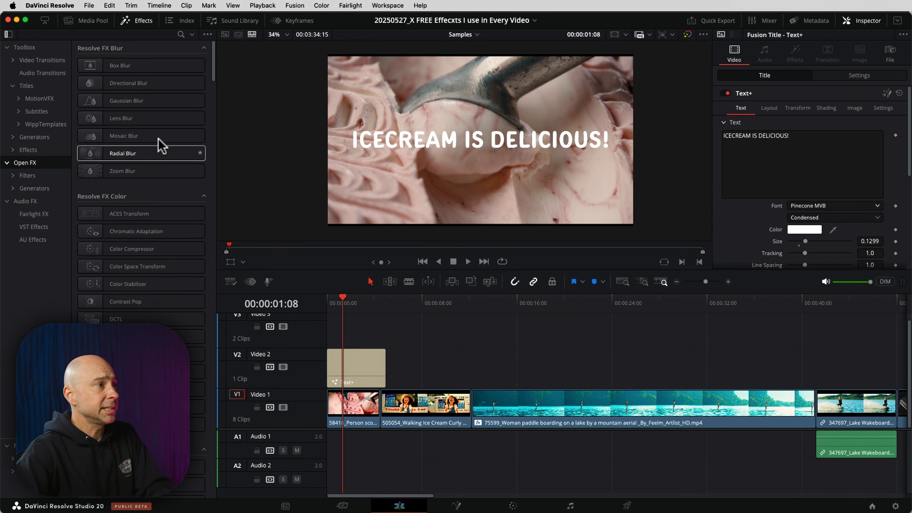
left_click_drag(106, 120, 352, 408)
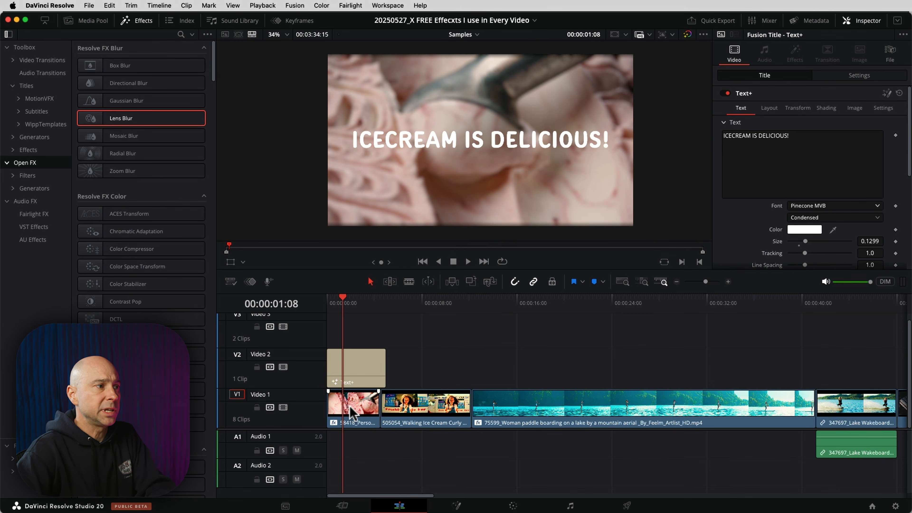
left_click(350, 412)
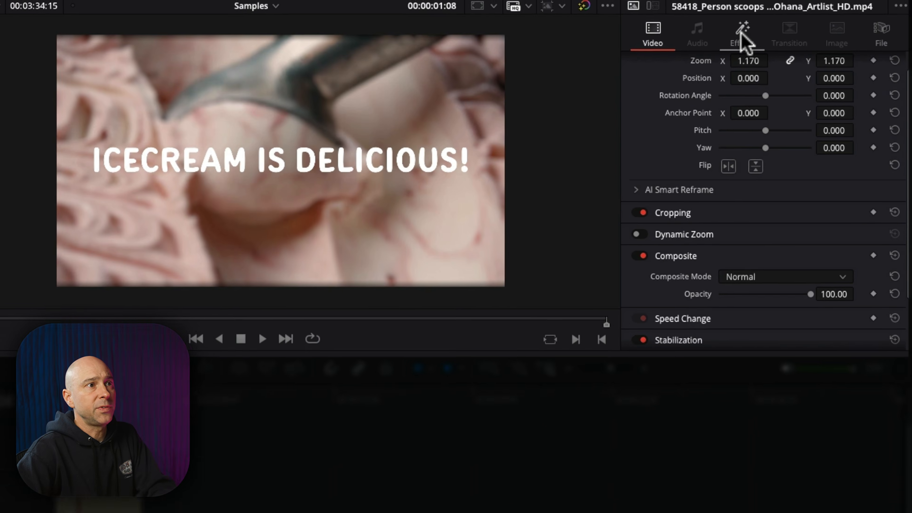
left_click(737, 28)
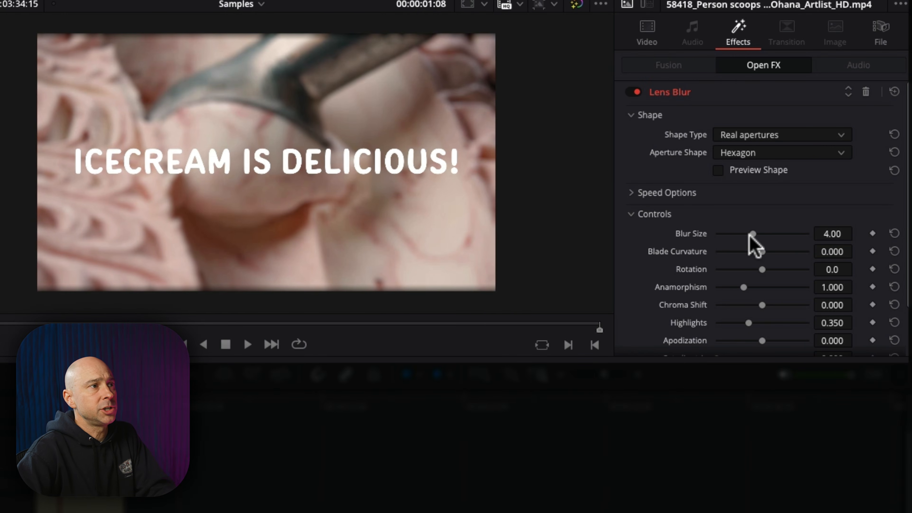
Set the Lens Blur's blur size to 4.81 and look over the available aperture shapes
left_click_drag(757, 234, 764, 254)
scroll(682, 276, "down", 3)
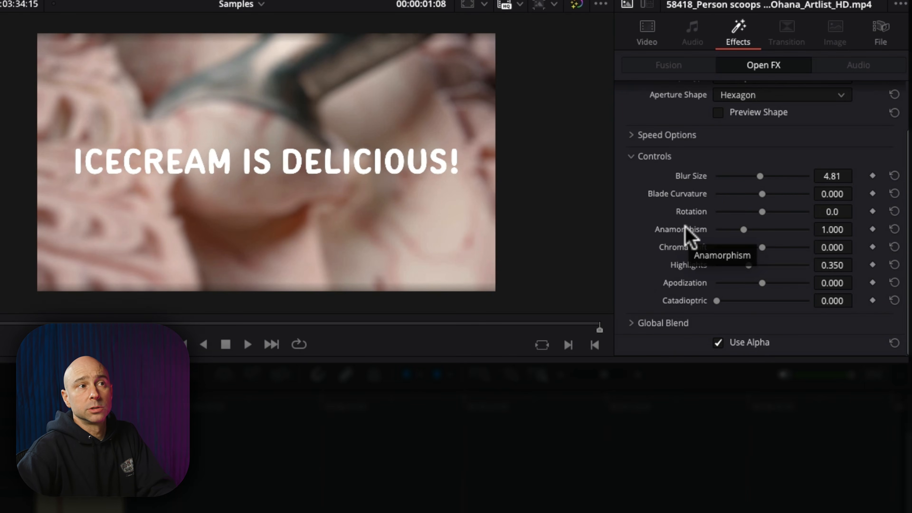
left_click(753, 96)
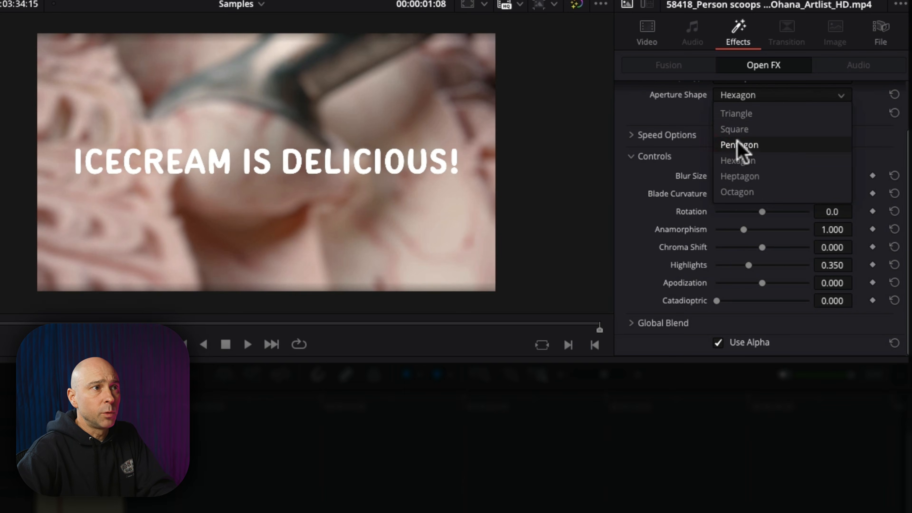
scroll(754, 138, "up", 3)
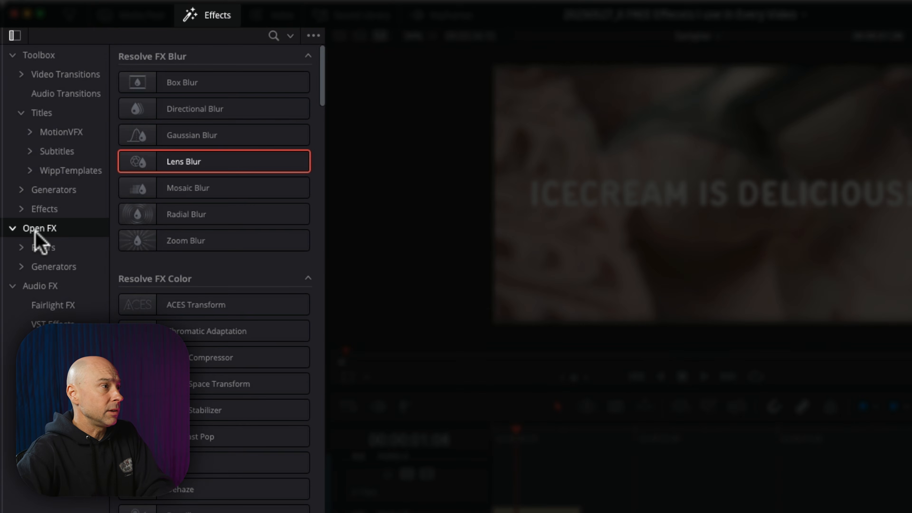
Apply the Open FX Drop Shadow effect to the Text+ title on Video 2 and select the title
scroll(189, 260, "down", 15)
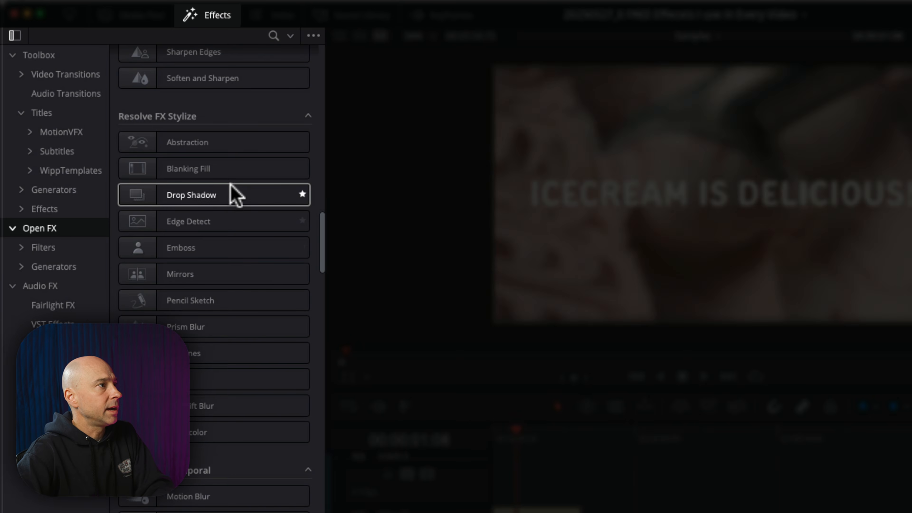
left_click_drag(230, 196, 522, 512)
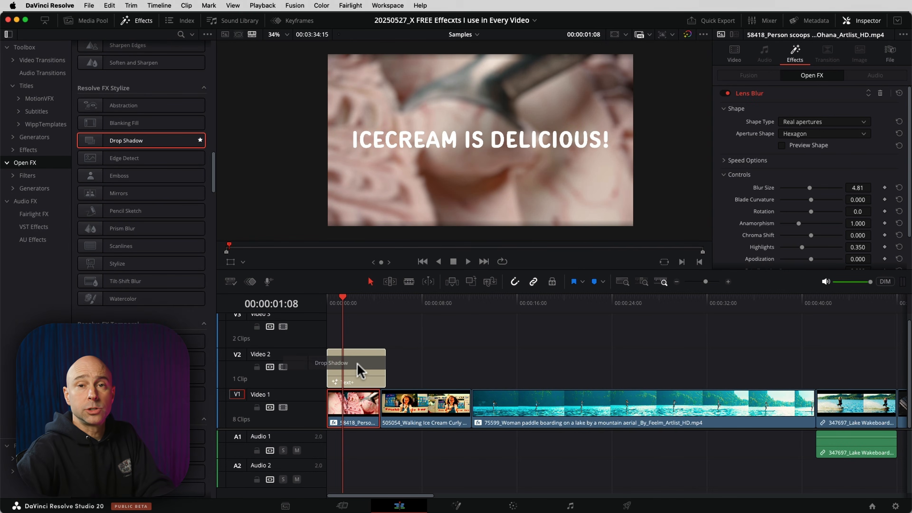
left_click_drag(357, 370, 357, 371)
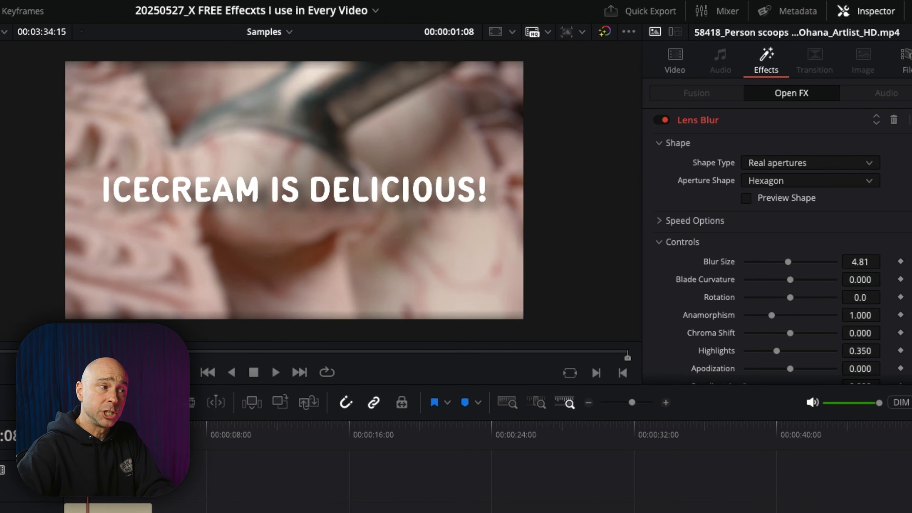
left_click(114, 511)
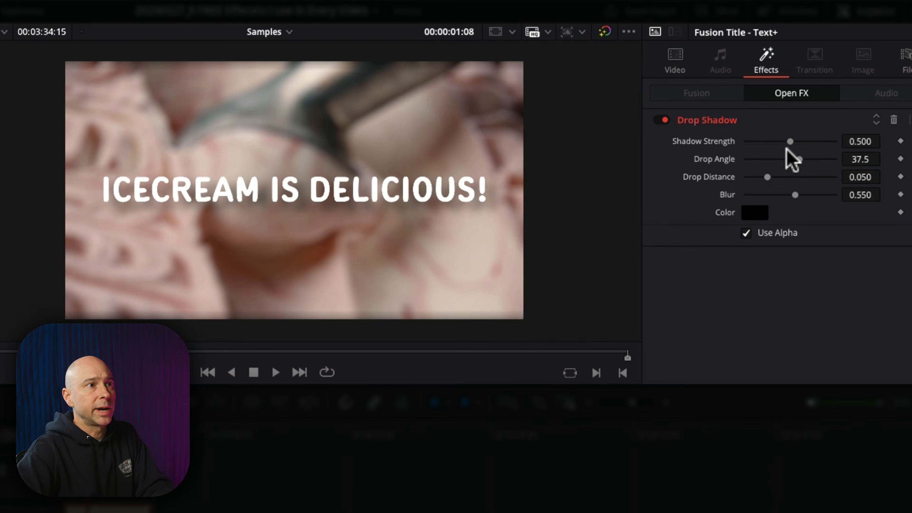
Set the title's drop shadow to a strength of 1.000, blur of 0.380 and drop distance of 0.019
left_click_drag(869, 144, 869, 146)
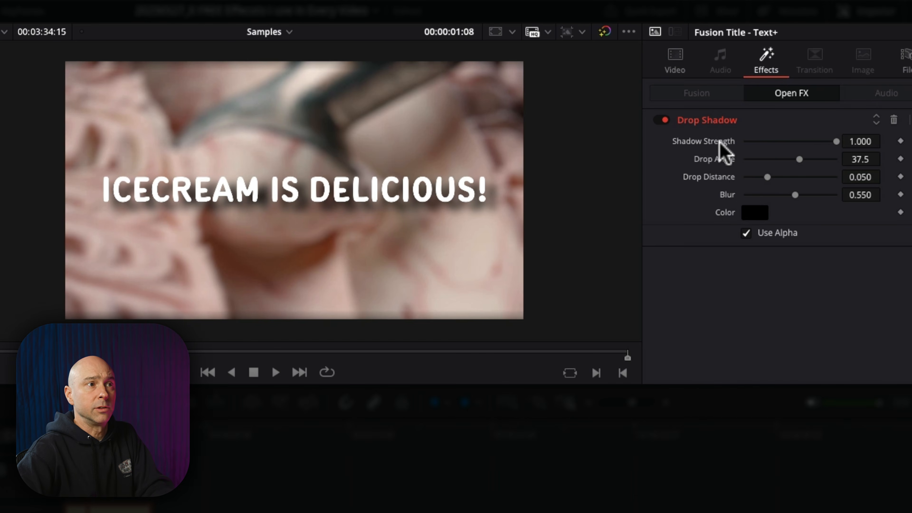
mouse_move(767, 177)
left_mouse_down()
mouse_move(778, 183)
mouse_move(768, 178)
left_mouse_up()
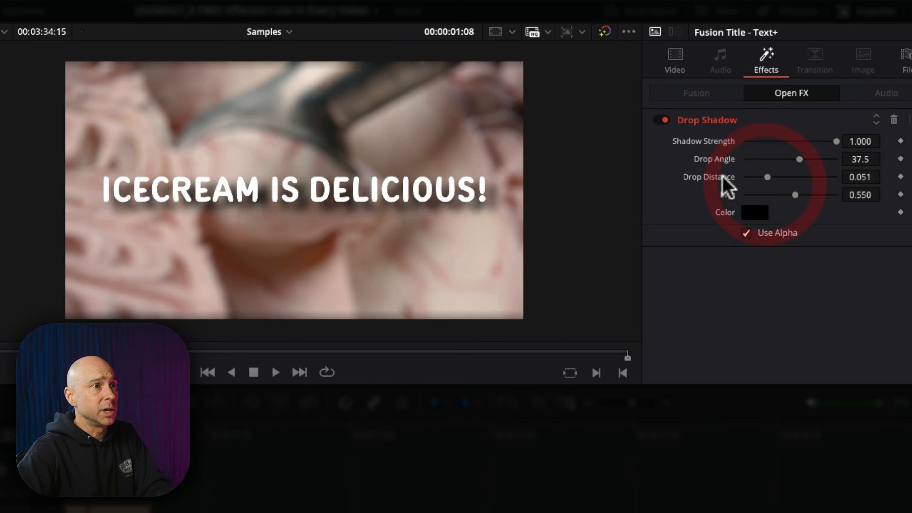
double_click(722, 176)
left_click_drag(795, 194, 778, 201)
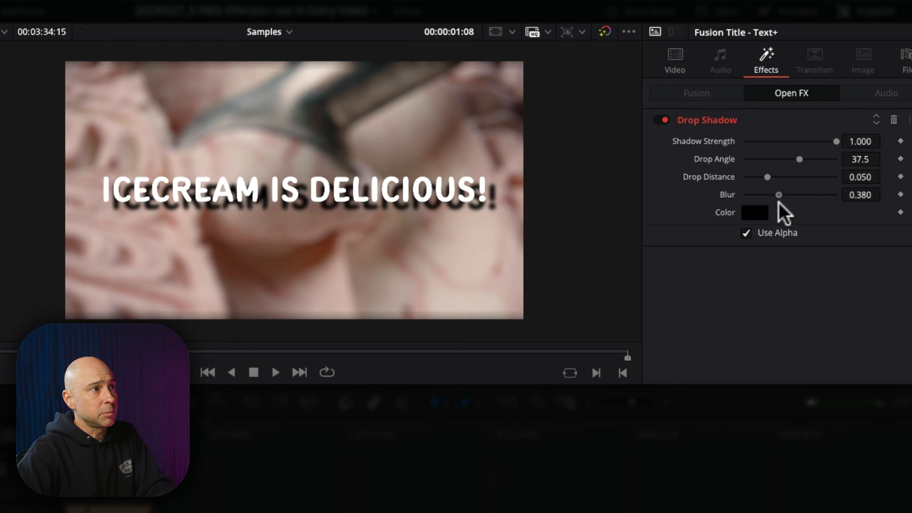
left_click_drag(764, 172, 750, 173)
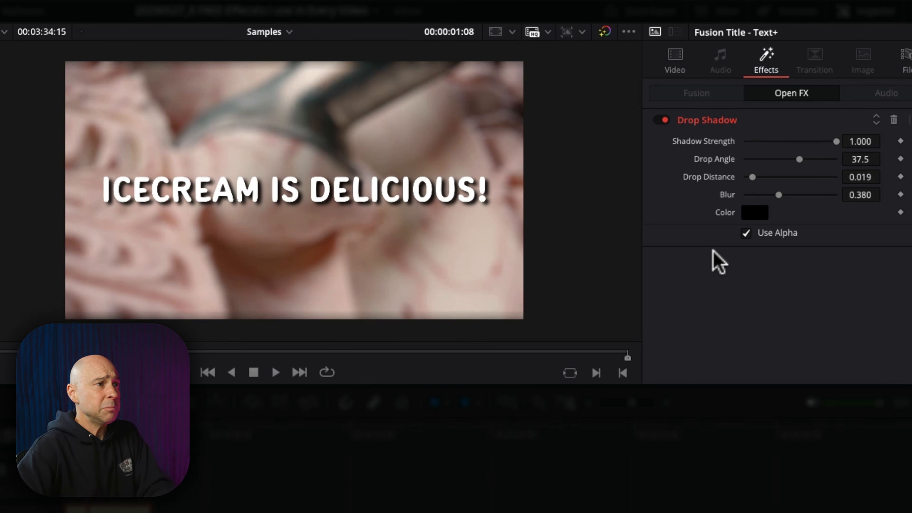
Try blue and red as the title's drop shadow color, and return the color to black
left_click(757, 212)
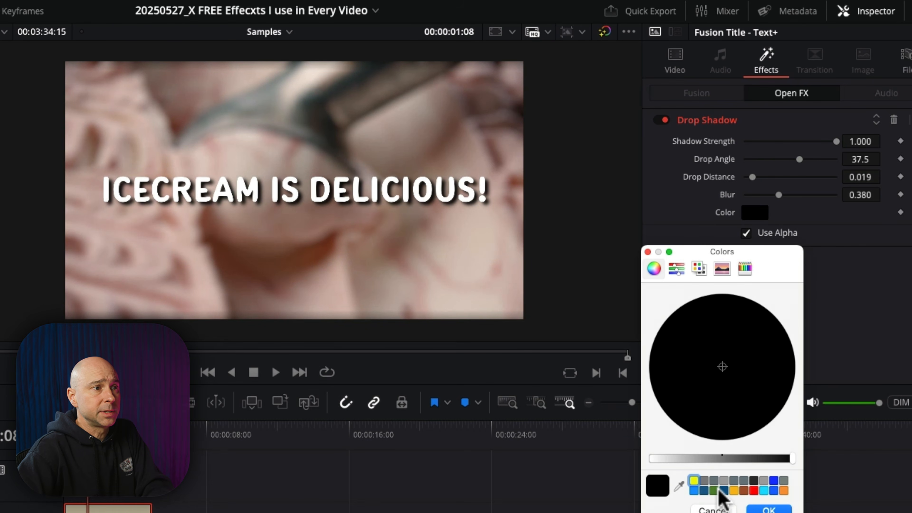
left_click(694, 490)
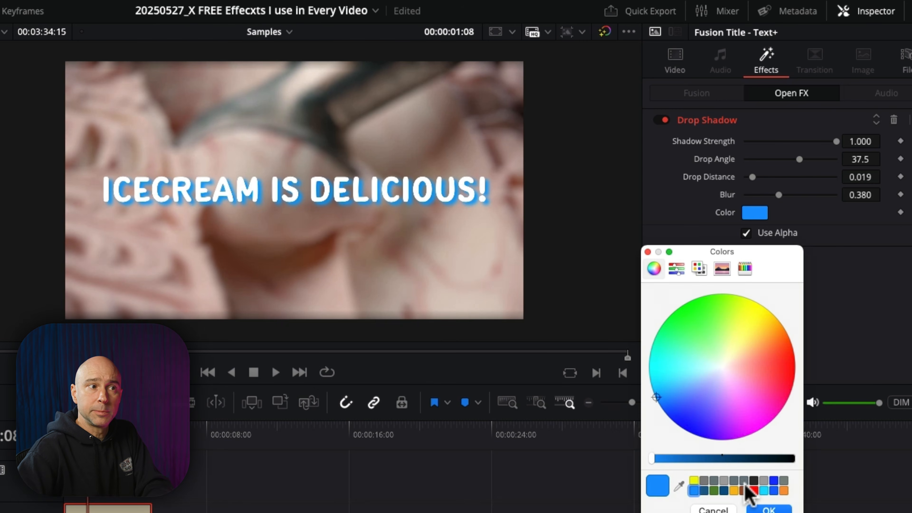
left_click(754, 491)
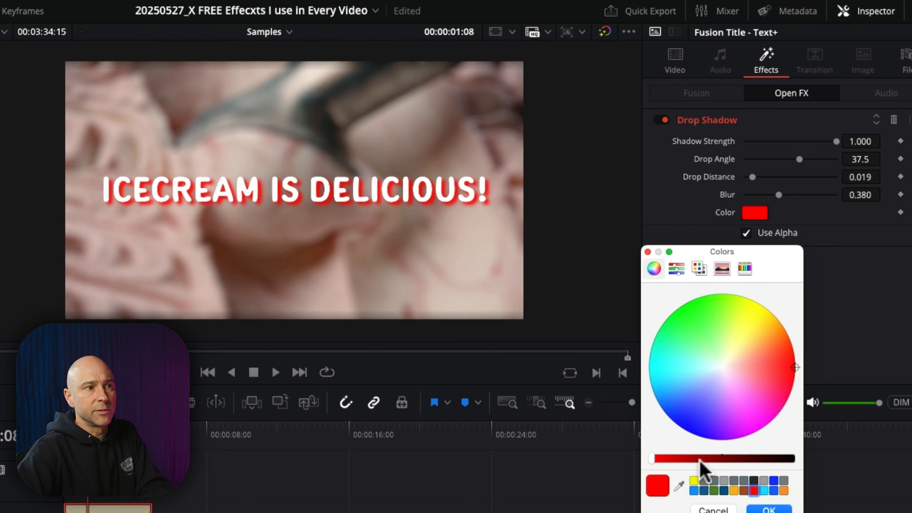
left_click_drag(700, 460, 841, 464)
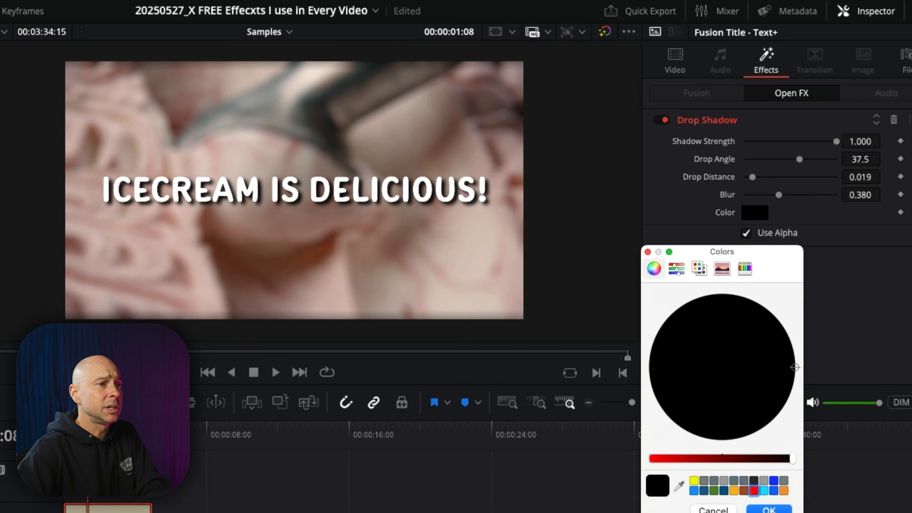
left_click(770, 510)
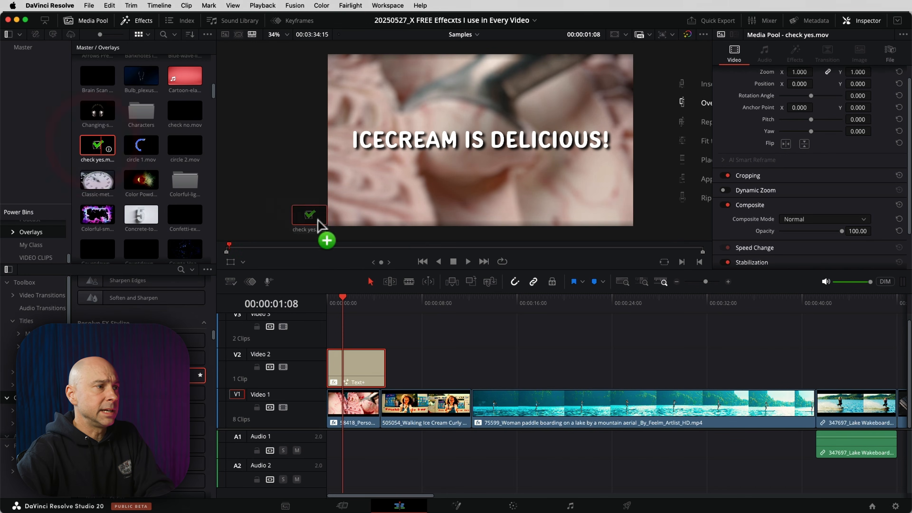
Add check yes.mov on Video 3 above the title, scaled to 0.540 with a Y position of -309.000
left_click_drag(312, 226, 352, 323)
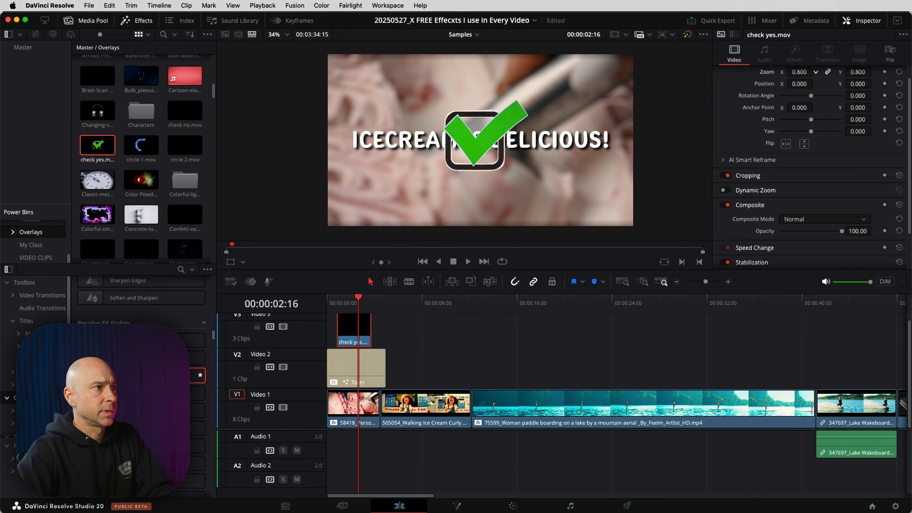
left_click_drag(806, 72, 797, 72)
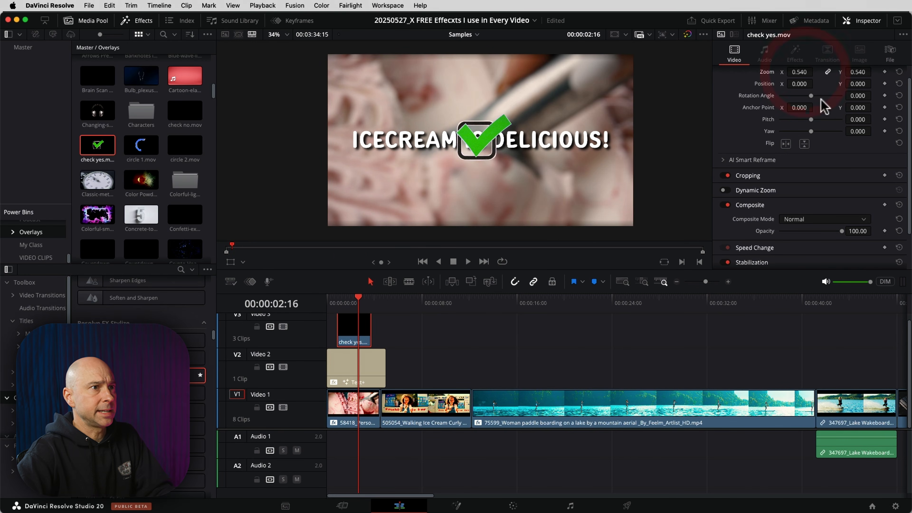
left_click_drag(874, 84, 861, 84)
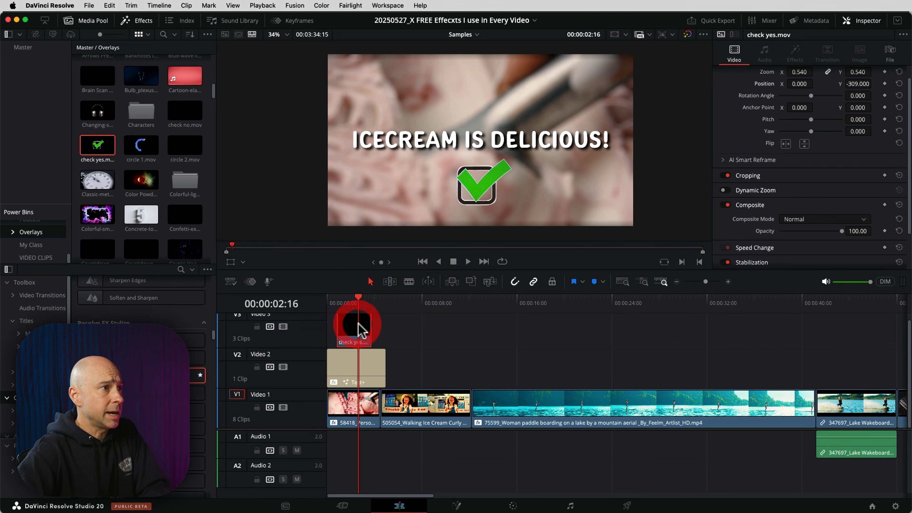
Apply Drop Shadow to the check yes.mov overlay with strength 1.000, blur 0.357 and drop distance 0.039, and show the favorite effects
left_click_drag(360, 330, 356, 337)
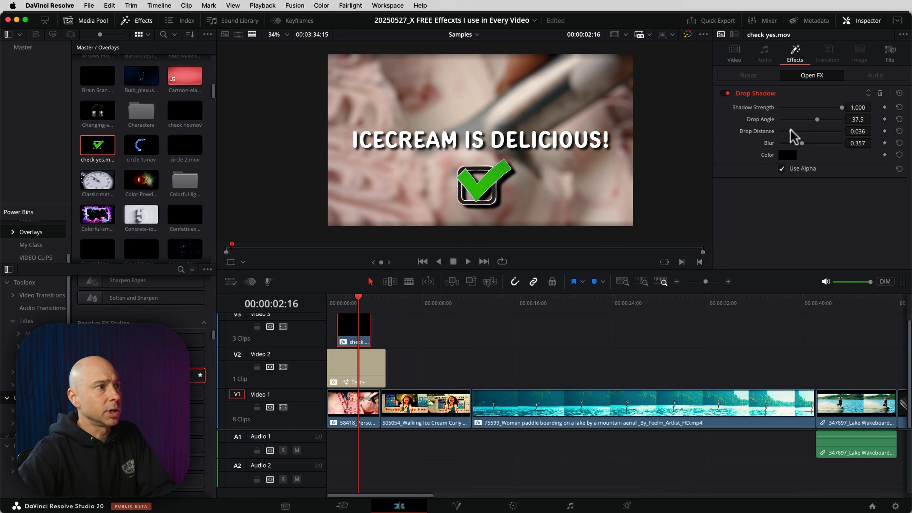
mouse_move(811, 128)
left_mouse_down()
mouse_move(850, 127)
mouse_move(799, 135)
left_mouse_up()
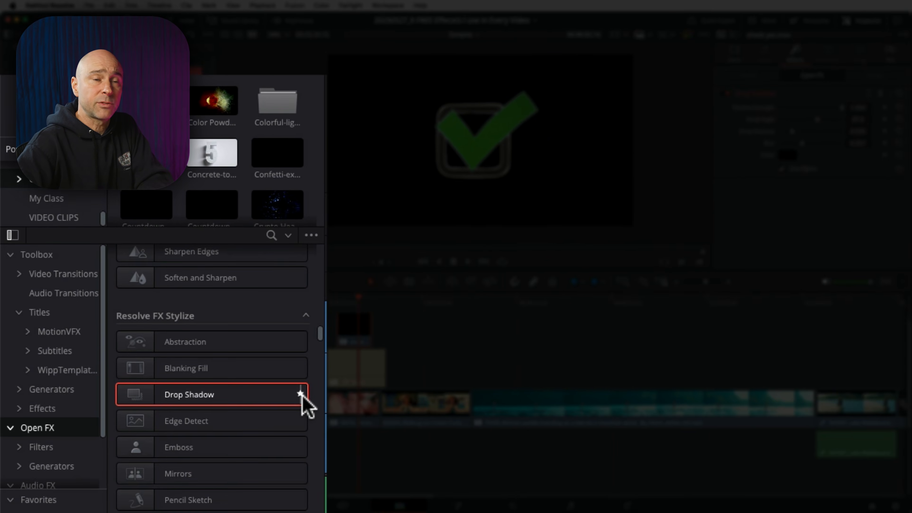
left_click(40, 500)
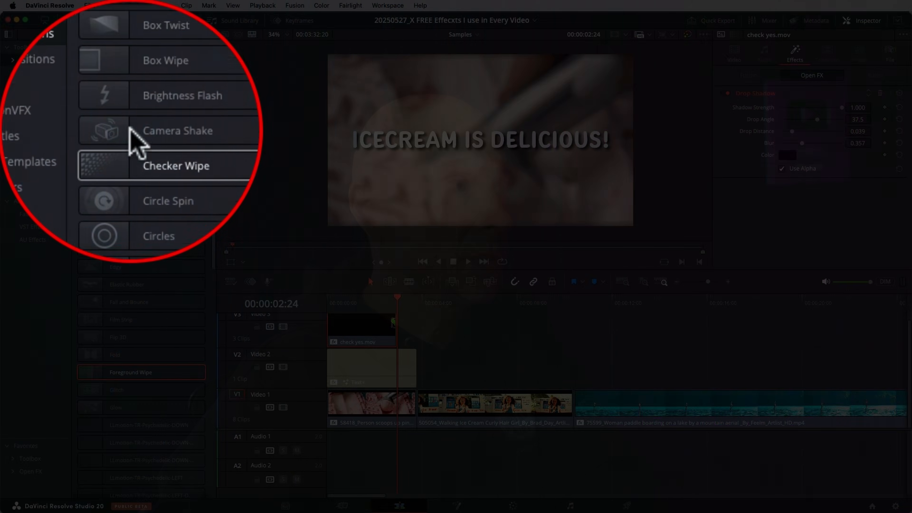
Apply the Foreground Wipe transition between the ice cream scoop and walking girl clips on Video 1, and play it back
left_click(87, 122)
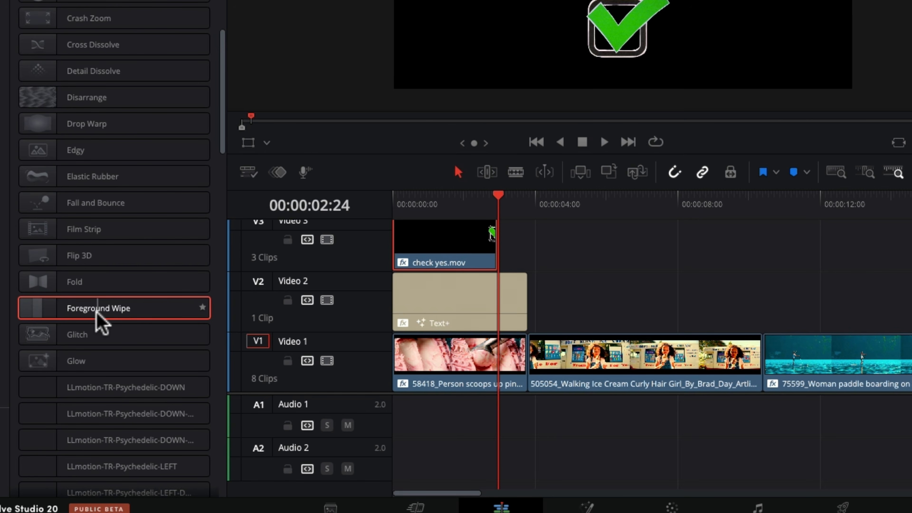
left_click_drag(62, 316, 529, 370)
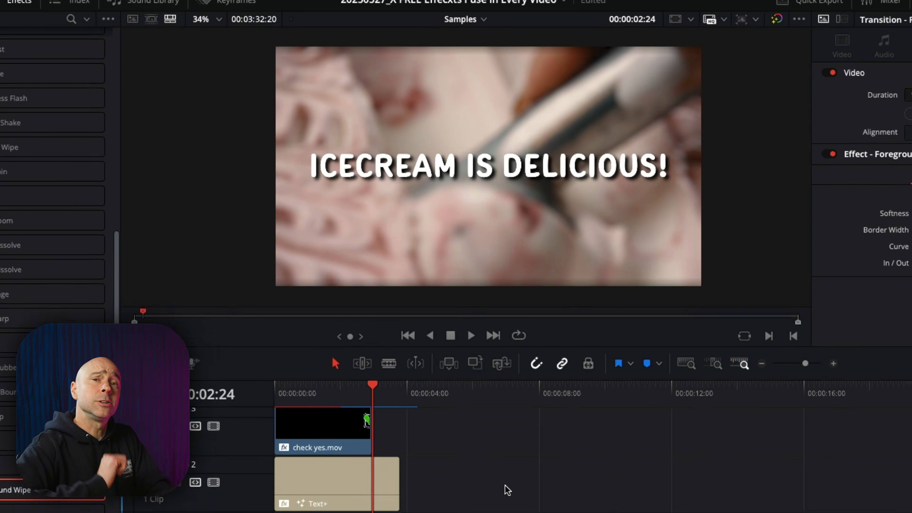
key("space")
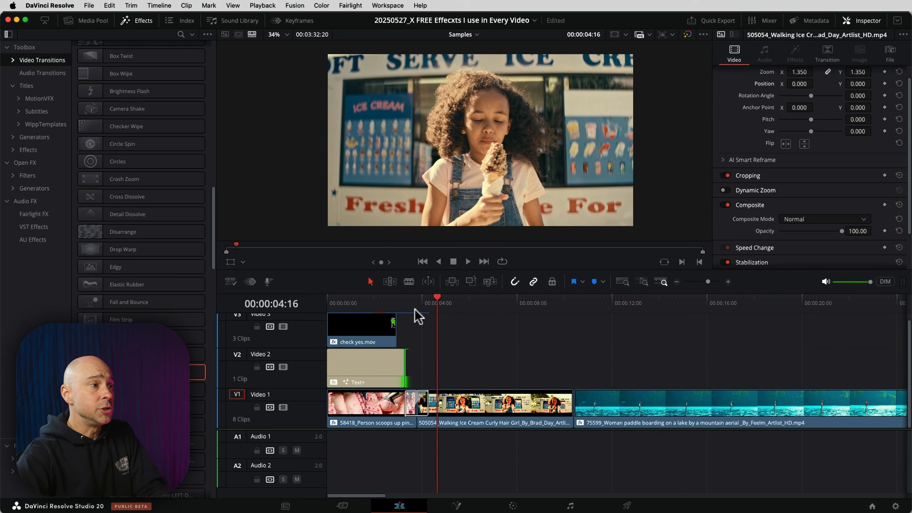
Place the playhead at 00:00:03:20 inside the Foreground Wipe, show its transition settings and set its softness to 0.05
left_click(416, 315)
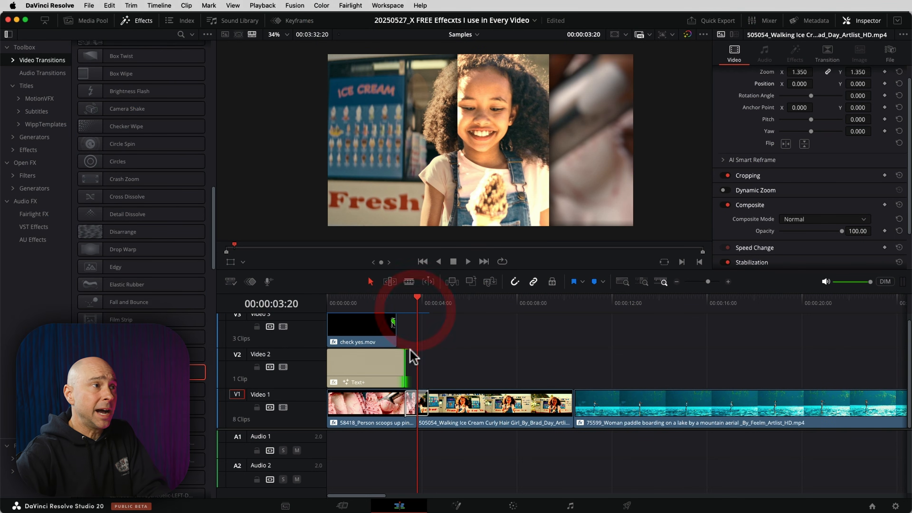
mouse_move(427, 405)
left_mouse_down()
mouse_move(445, 405)
mouse_move(431, 405)
left_mouse_up()
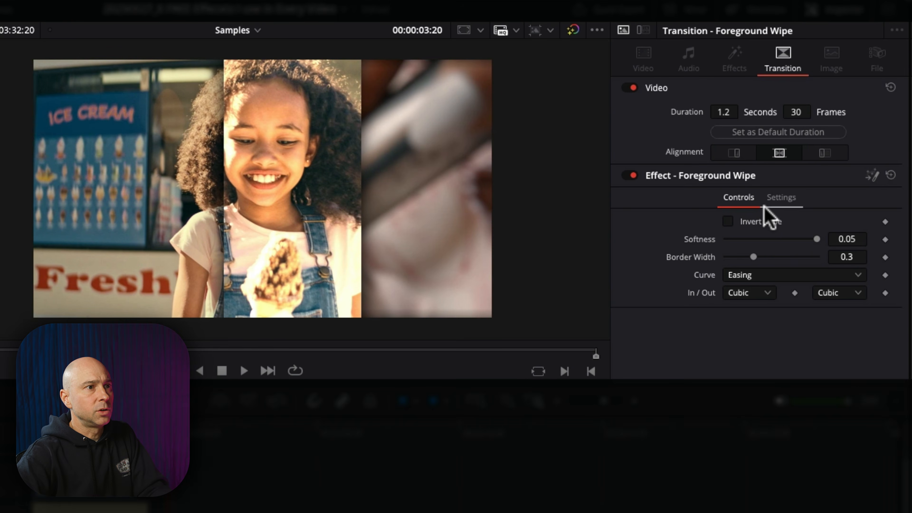
left_click_drag(793, 239, 841, 242)
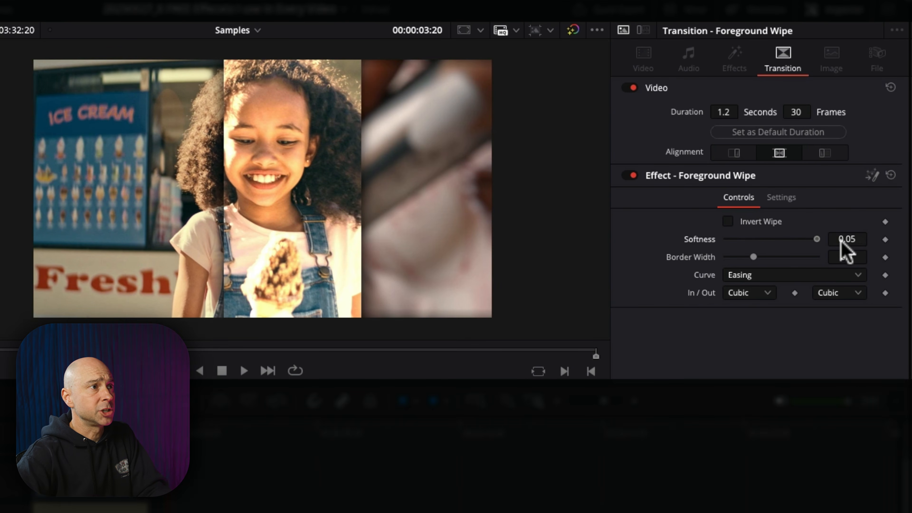
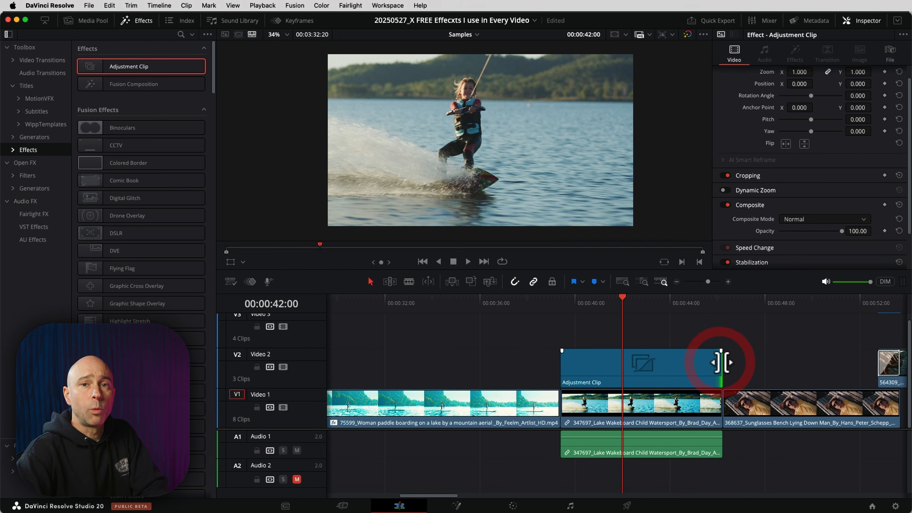
Set the adjustment clip above the wakeboard clip to zoom 1.770 and position X 145.000, Y -246.000
left_click(663, 373)
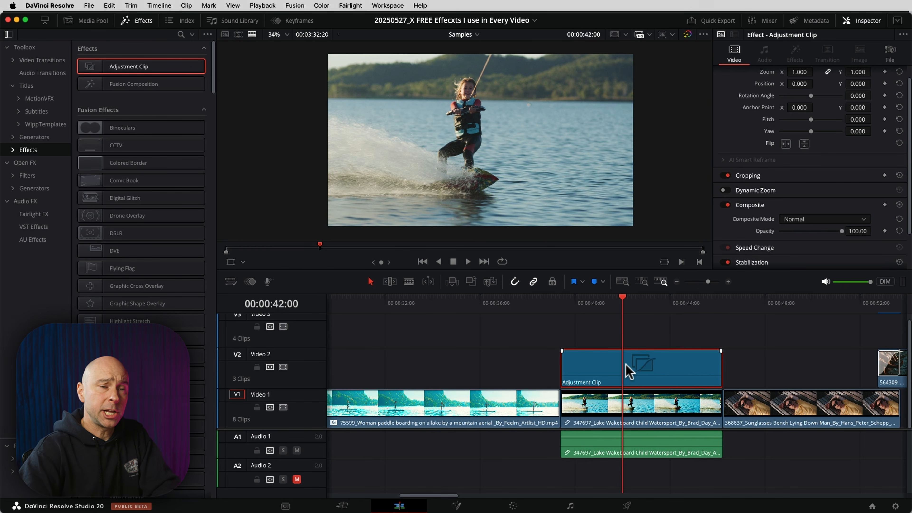
left_click(656, 409)
left_click(662, 379)
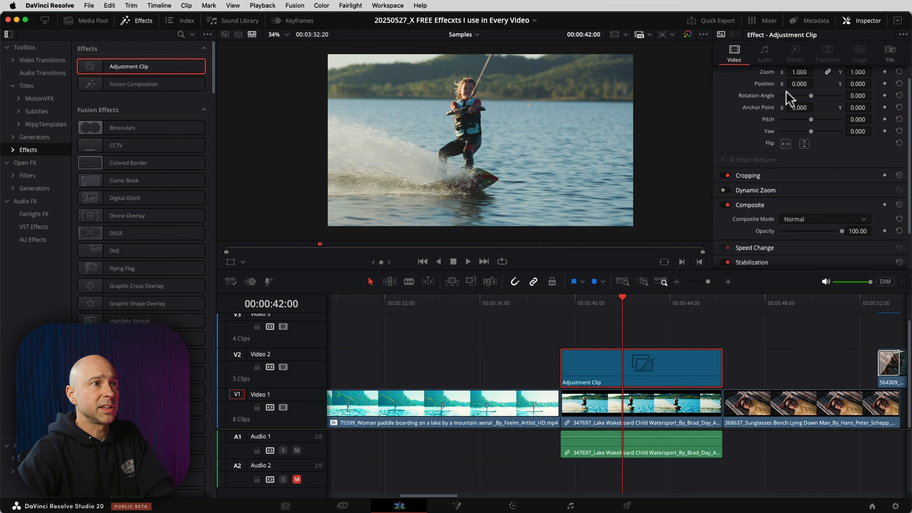
scroll(786, 98, "up", 1)
left_click_drag(799, 87, 840, 98)
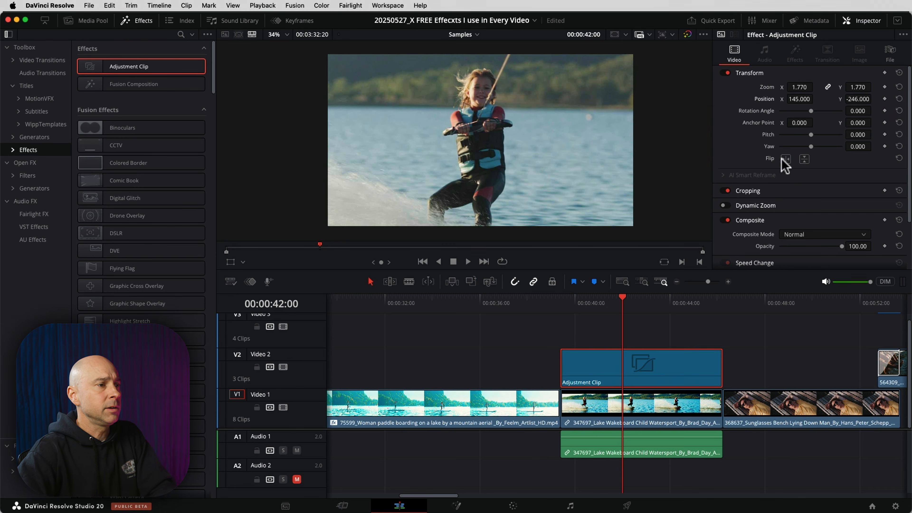
Apply the Open FX Lens Blur effect to the adjustment clip above the wakeboard clip
left_click(652, 373)
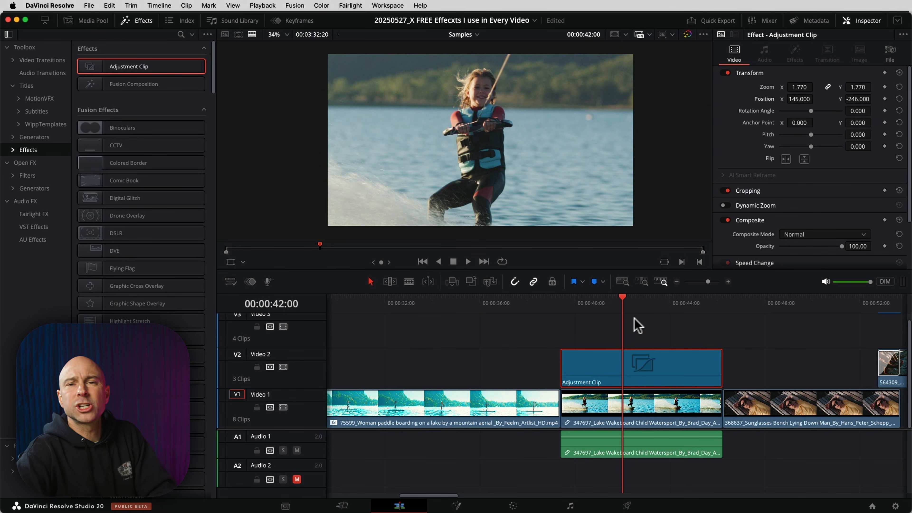
left_click_drag(696, 376, 671, 370)
left_click(669, 364)
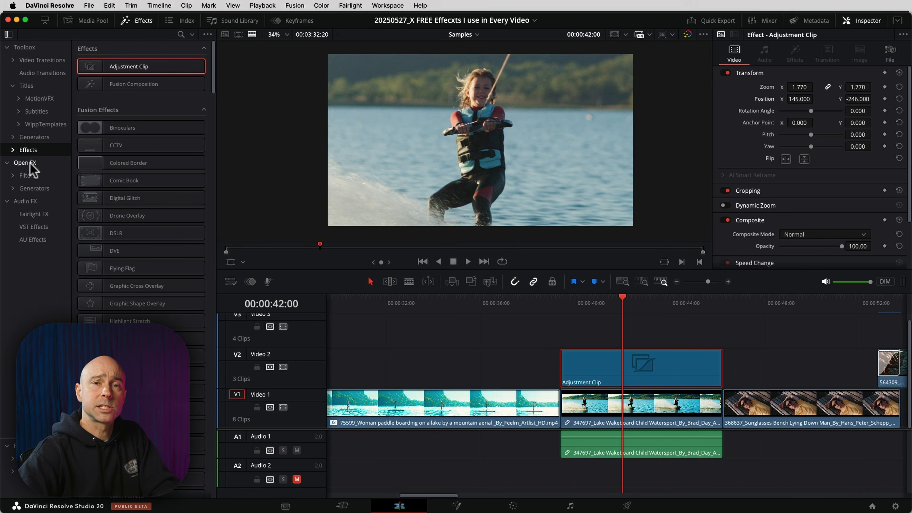
left_click(28, 162)
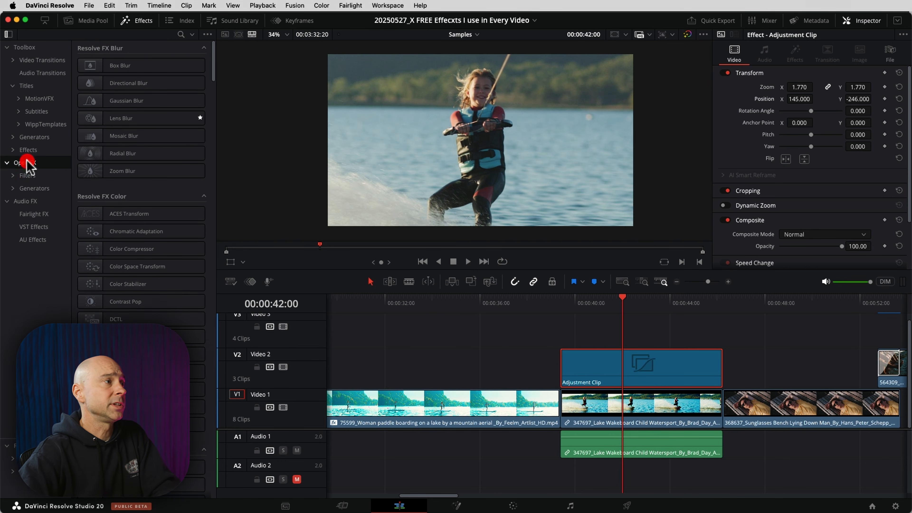
left_click_drag(115, 118, 606, 354)
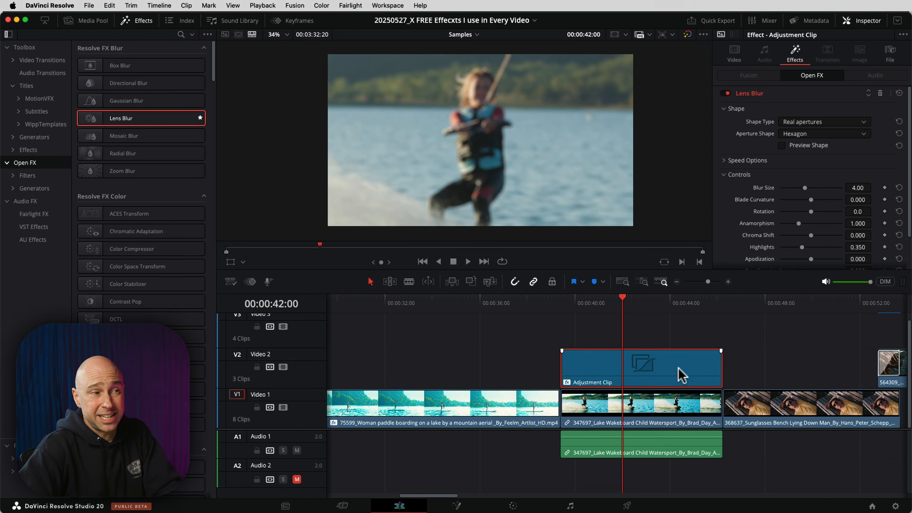
Move the adjustment clip over the paddle boarding clip and back above the wakeboard clip, and disable and re-enable it
left_click_drag(686, 372, 491, 373)
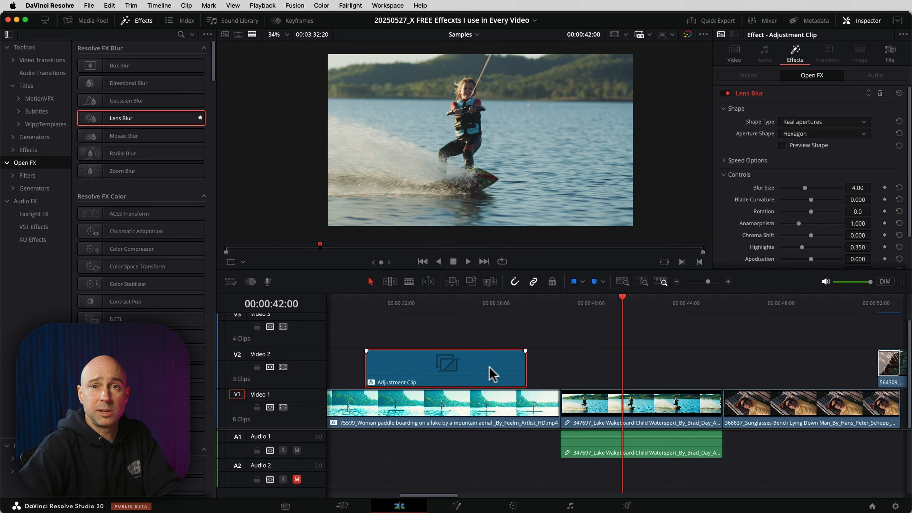
left_click_drag(482, 375, 639, 363)
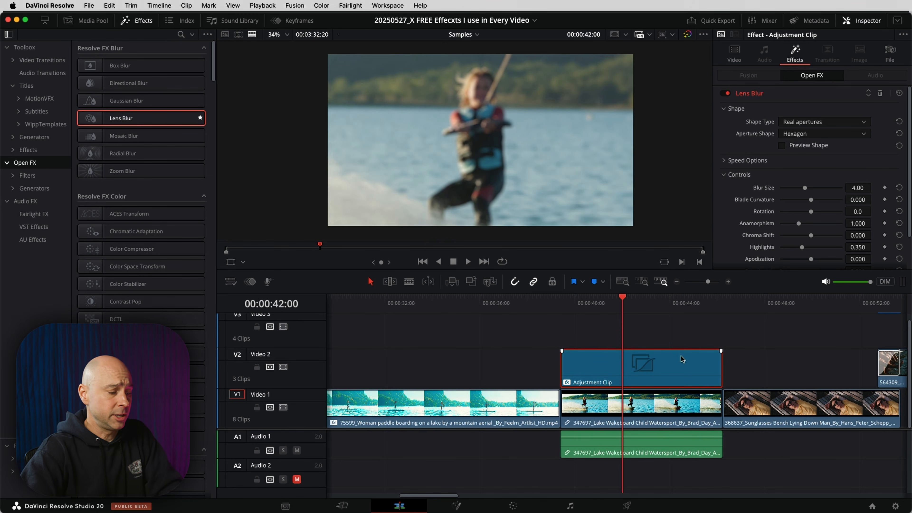
key("d")
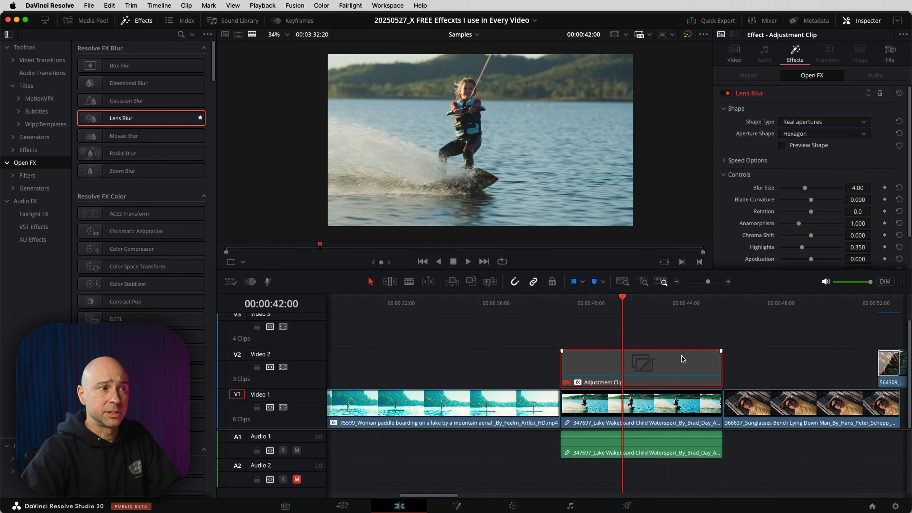
key("d")
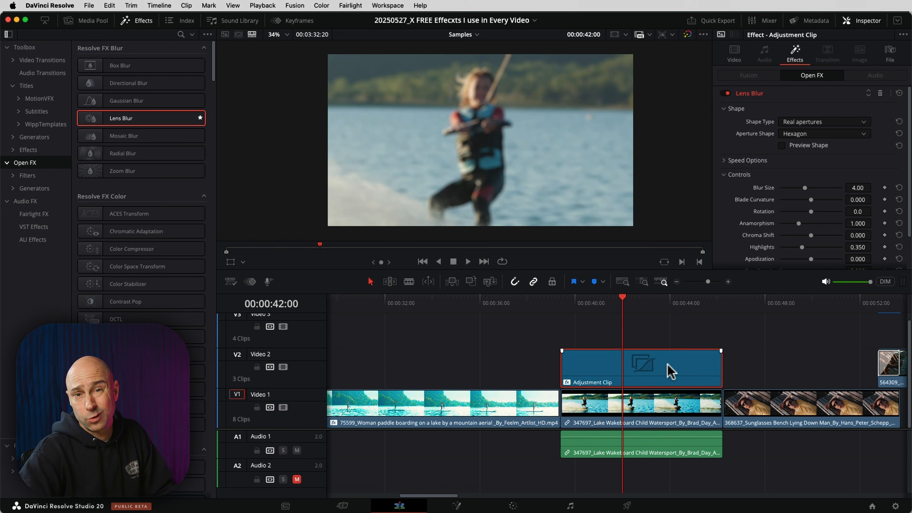
Copy the adjustment clip over the paddle boarding clip for a preview at 00:00:35:07, and delete both adjustment clips
left_click_drag(666, 377, 465, 379)
left_click(463, 299)
left_click(448, 371)
key("Delete")
left_click(589, 363)
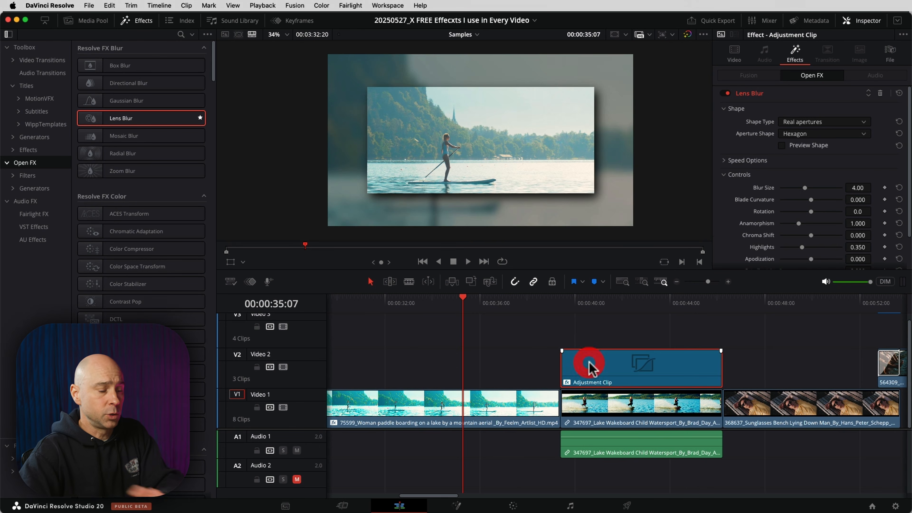
key("Delete")
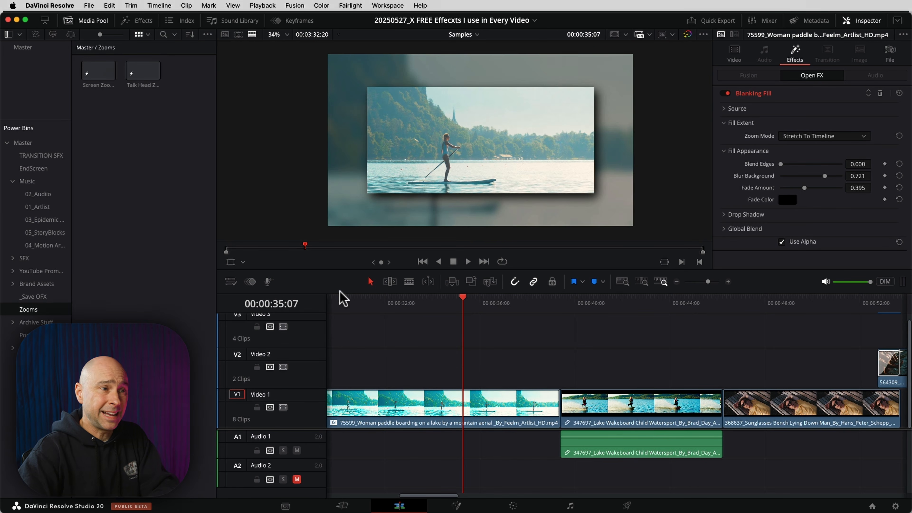
Place the saved Talk Head Zoom above the talking-head clip, starting about 1.5 seconds after 00:03:00:10, and play it back
scroll(370, 366, "right", 15)
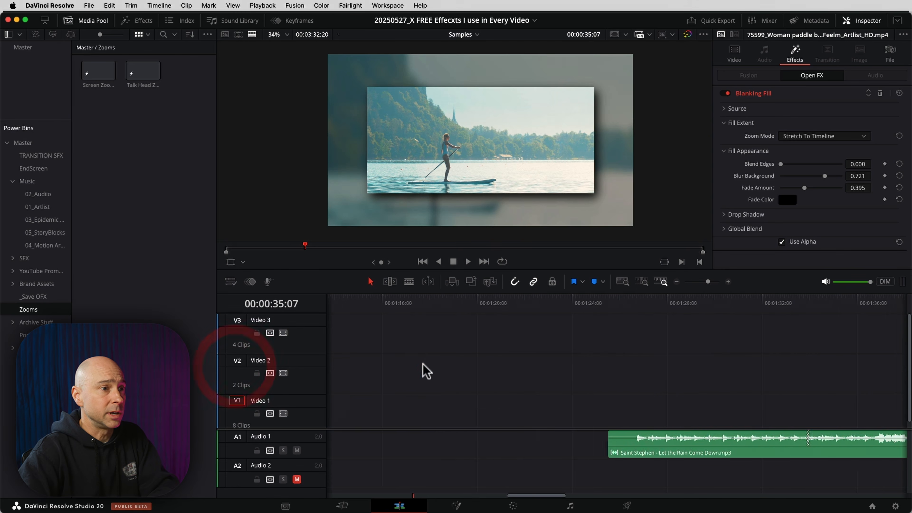
scroll(611, 410, "right", 8)
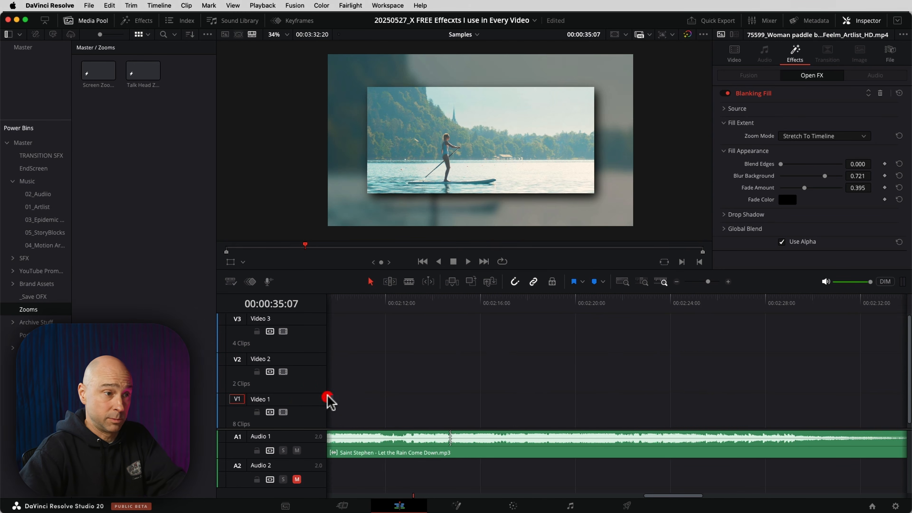
scroll(563, 413, "right", 5)
left_click(457, 302)
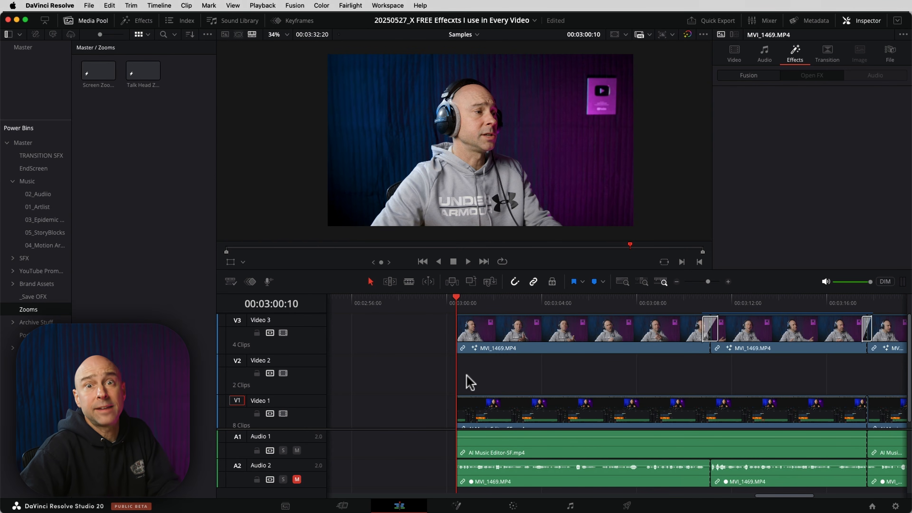
left_click(143, 73)
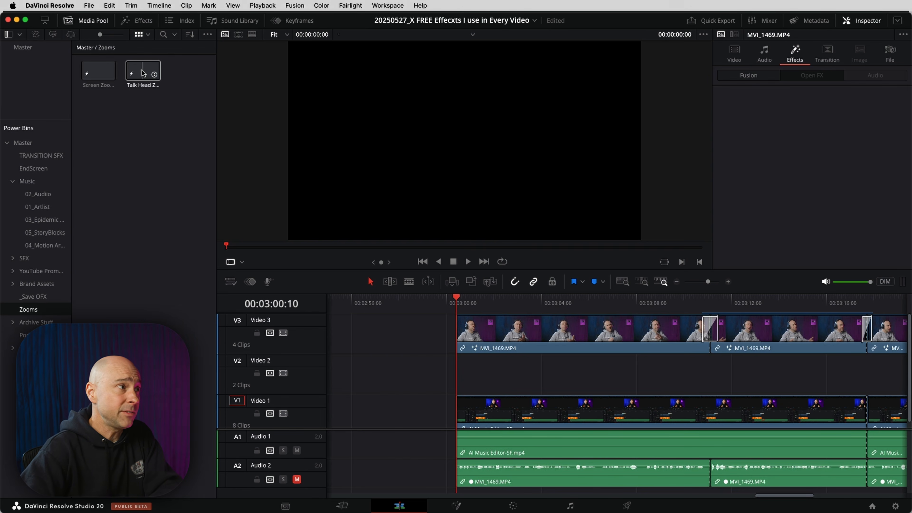
left_click_drag(143, 73, 459, 328)
left_click(460, 329)
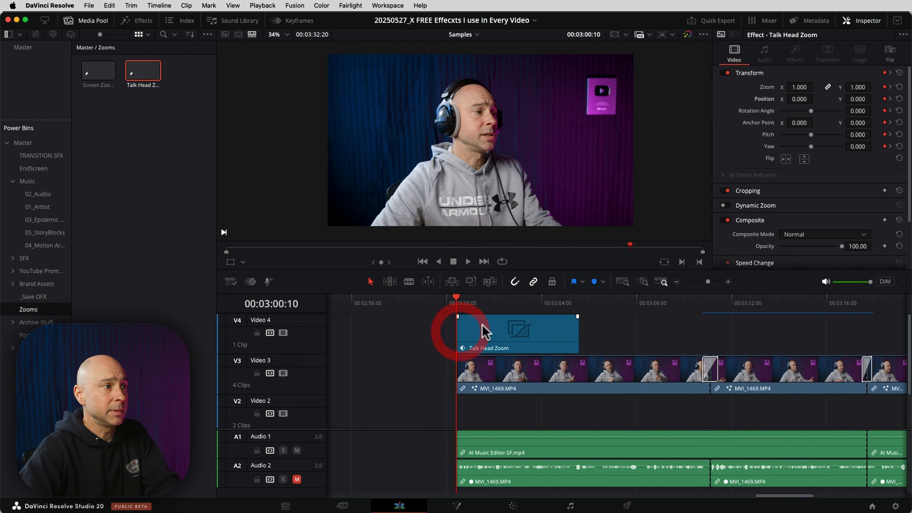
left_click(474, 321)
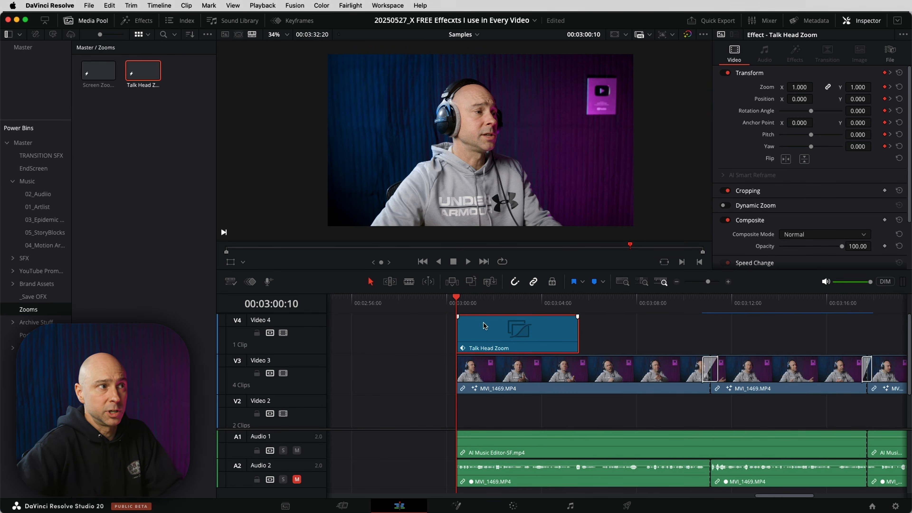
left_click_drag(484, 326, 519, 326)
key("space")
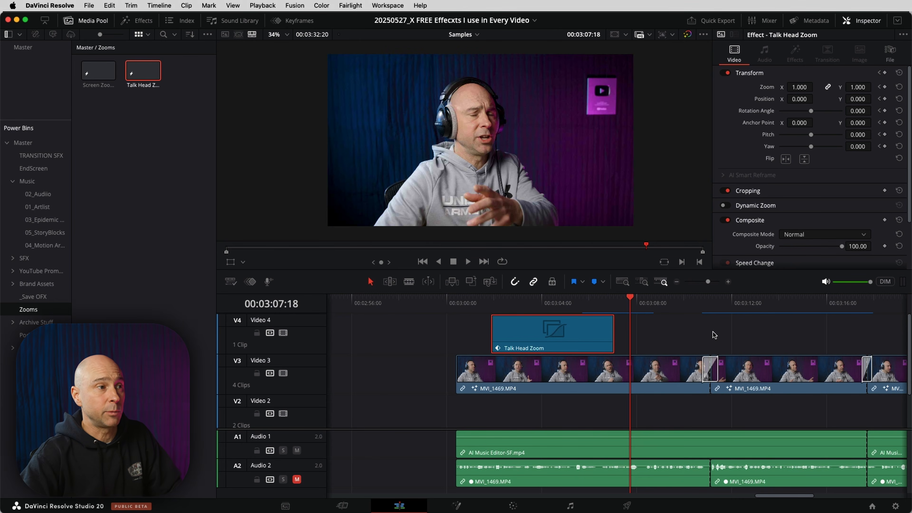
Duplicate the Talk Head Zoom clip twice further along Video 4, with the middle copy trimmed to about 3 seconds
left_click_drag(579, 341, 864, 344, "alt")
left_click_drag(798, 332, 751, 336)
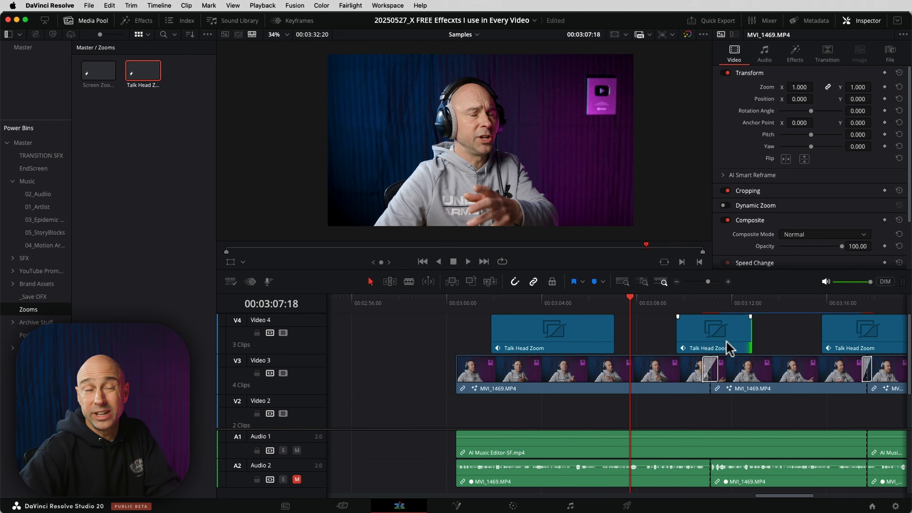
Nudge the first Talk Head Zoom clip slightly earlier and move its two ending groups of Transform keyframes earlier
left_click_drag(559, 328, 553, 326)
left_click(552, 298)
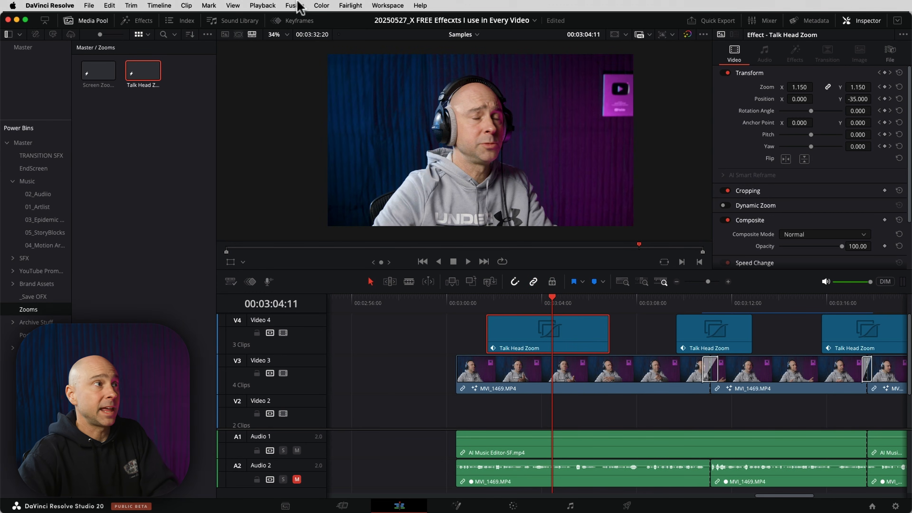
left_click(300, 22)
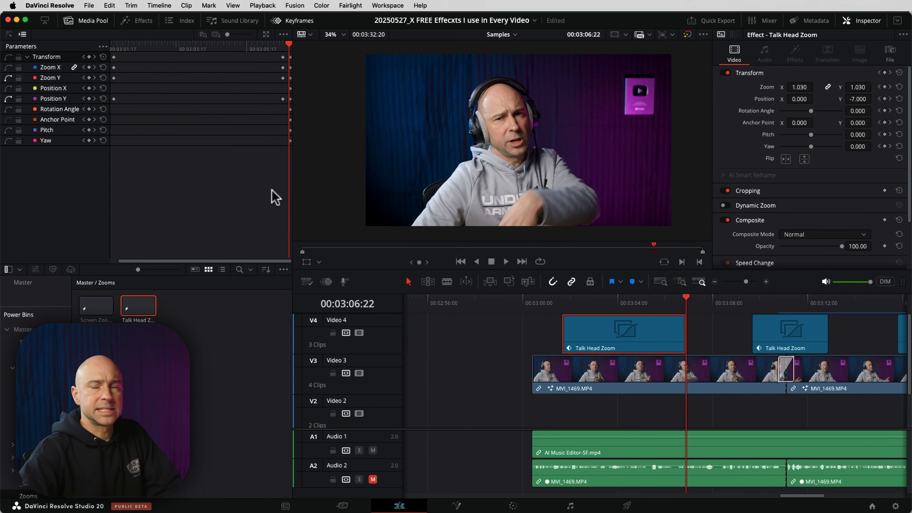
left_click_drag(250, 175, 207, 57)
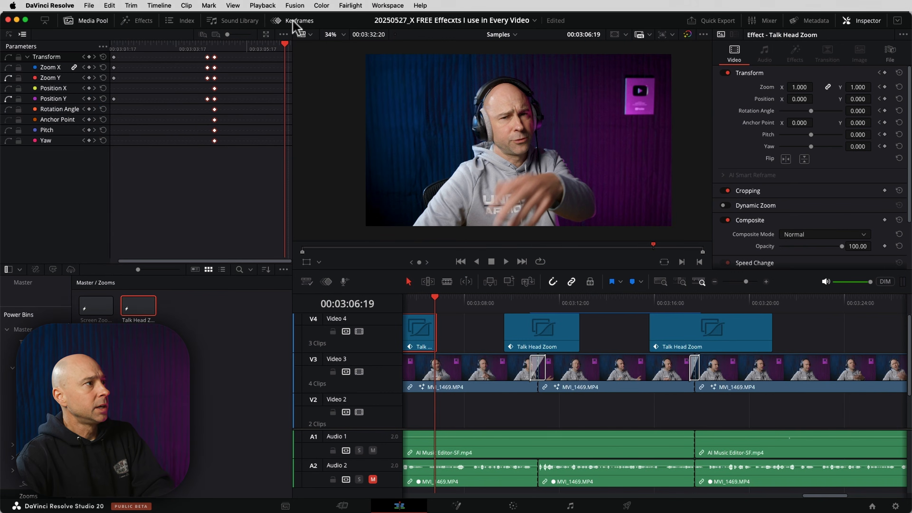
left_click(292, 21)
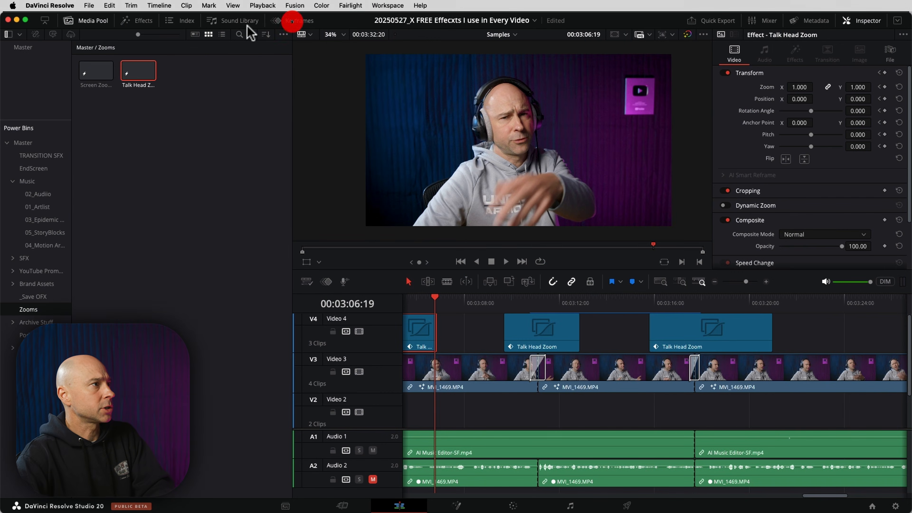
Add a Solid Color generator to Video 2, beneath the middle talking-head clip on Video 3
left_click(94, 21)
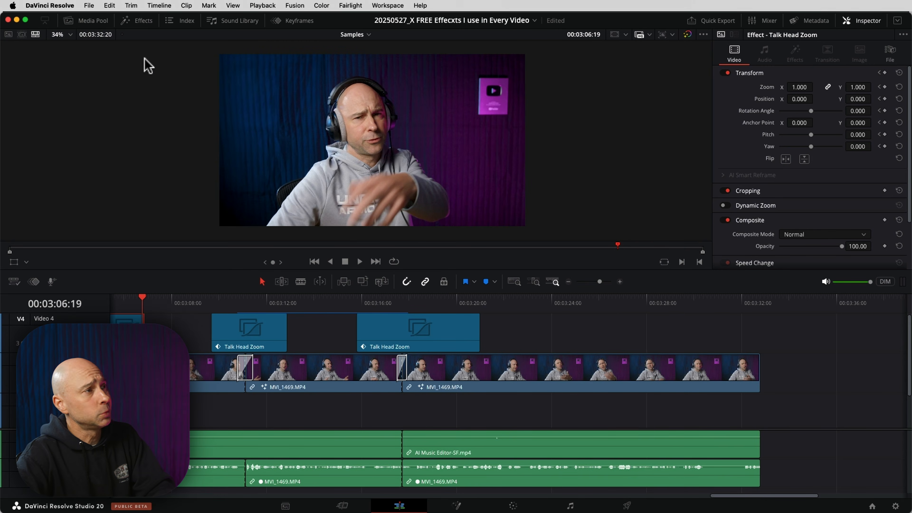
left_click(141, 21)
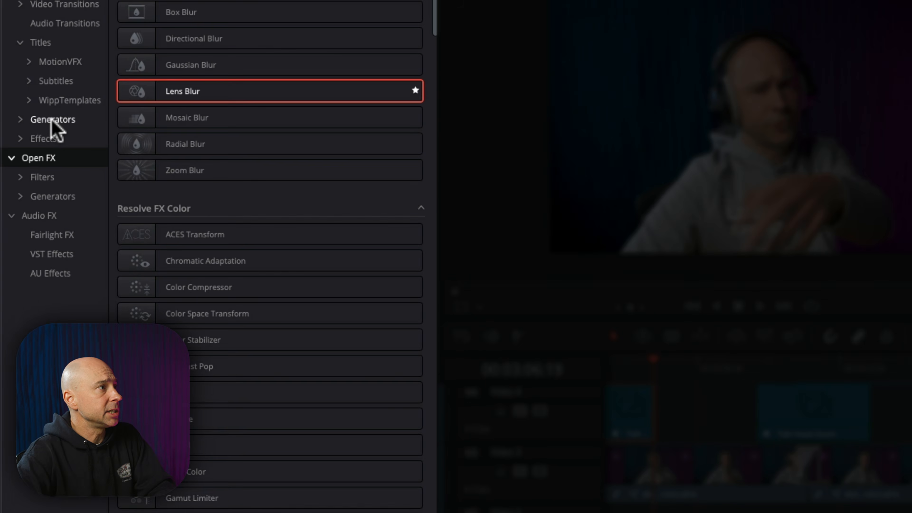
left_click(51, 120)
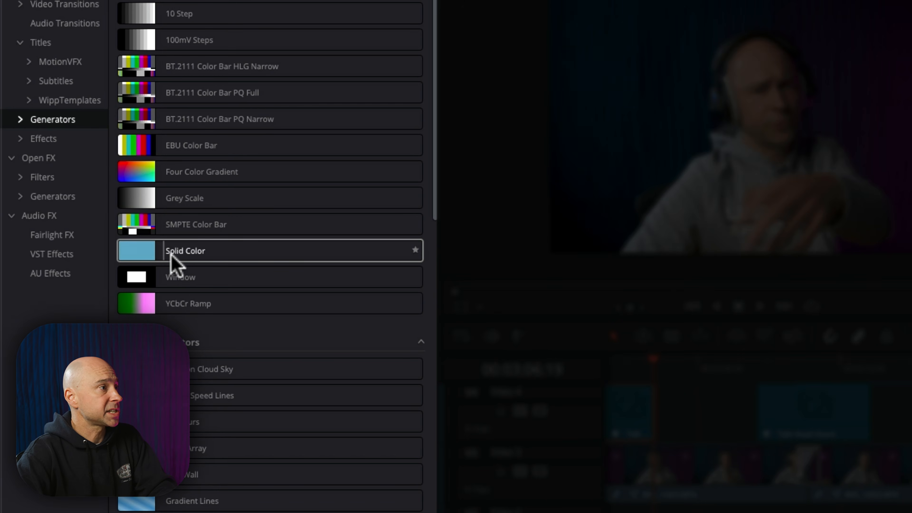
left_click_drag(173, 255, 722, 483)
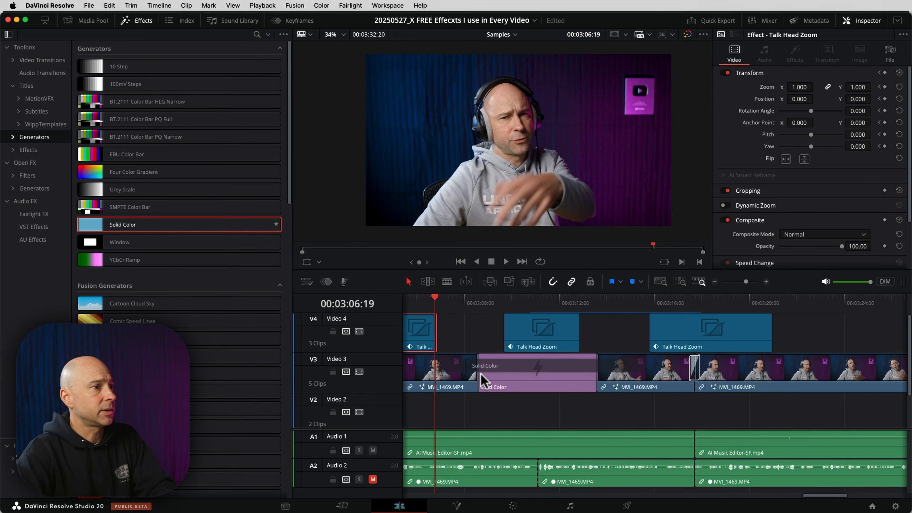
left_click_drag(481, 379, 577, 407)
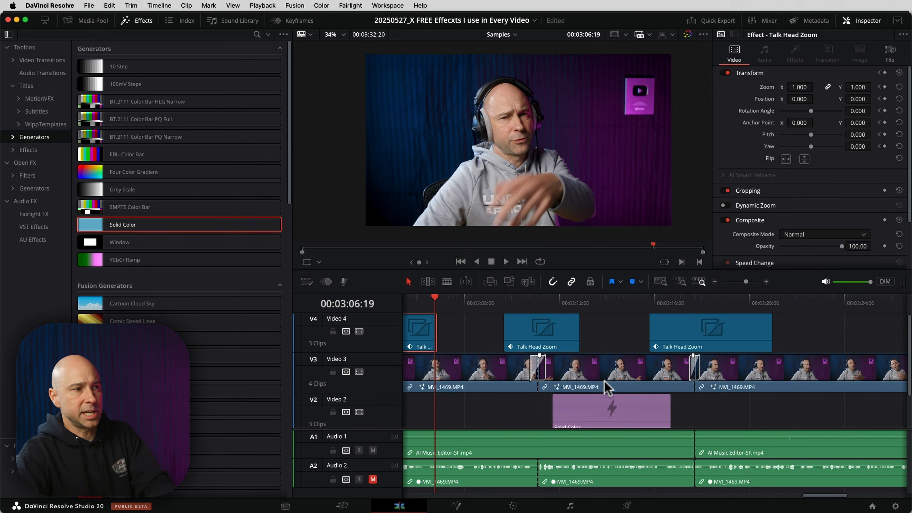
Preview the Solid Color generator at 00:03:14:08, try blue and red, and set its color to yellow
left_click(624, 389)
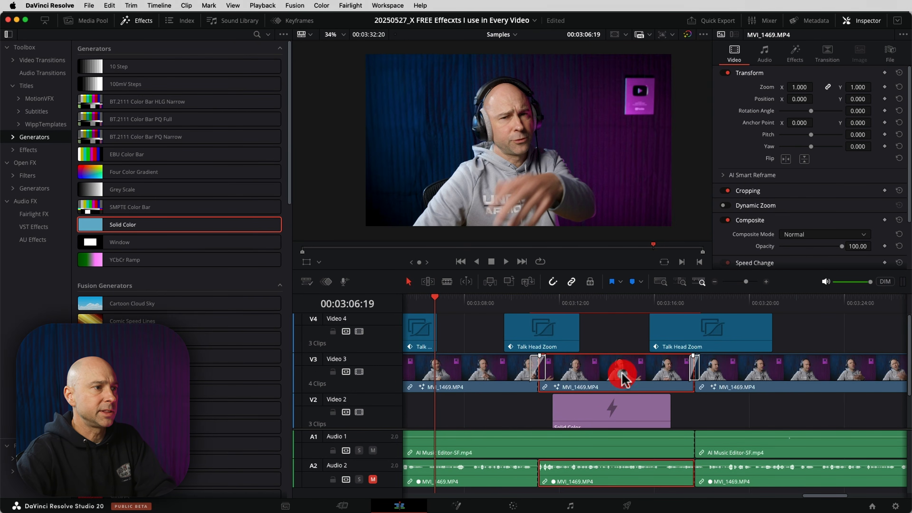
left_click(615, 302)
left_click(604, 423)
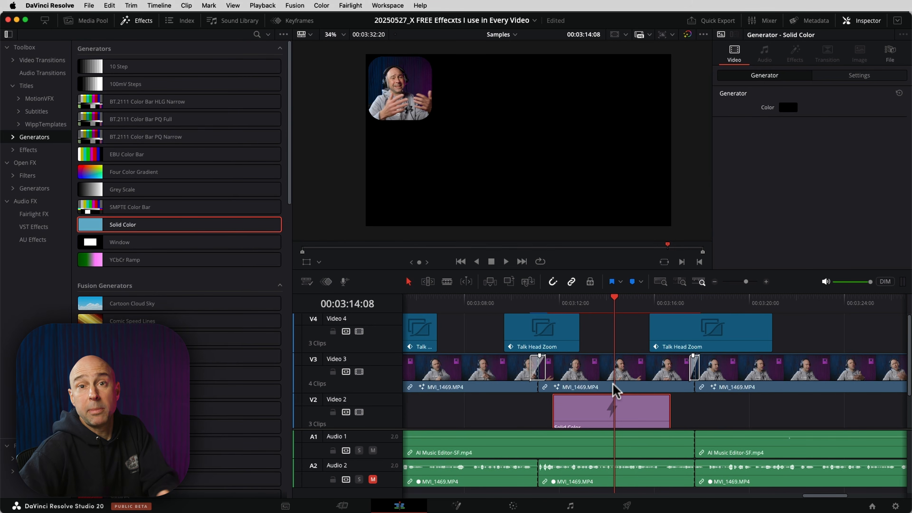
left_click(596, 413)
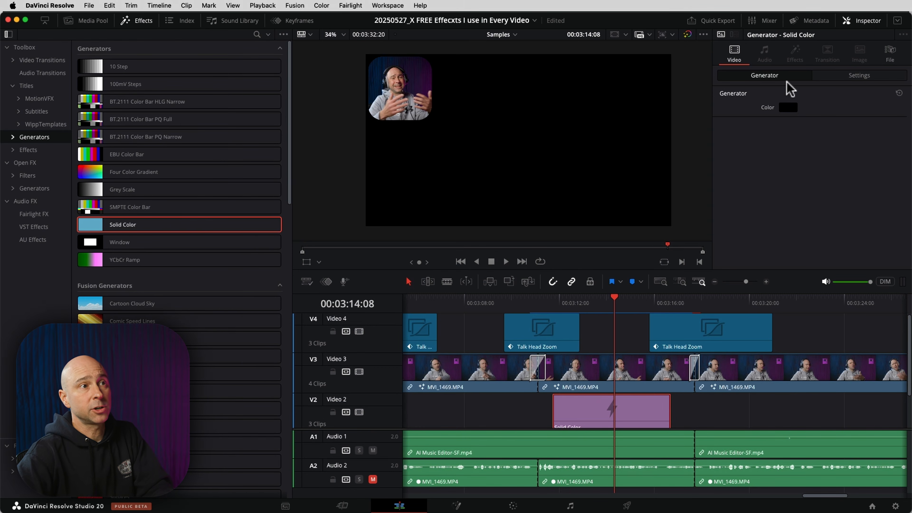
left_click(789, 106)
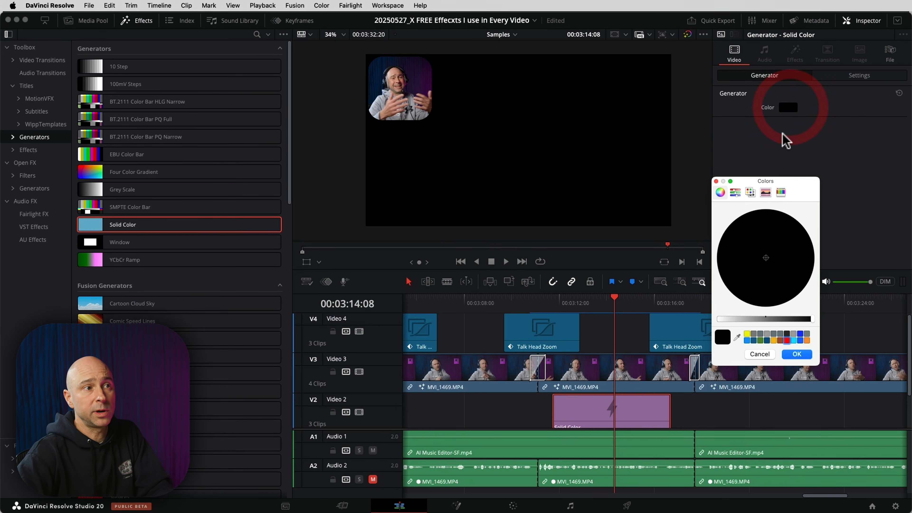
left_click(747, 340)
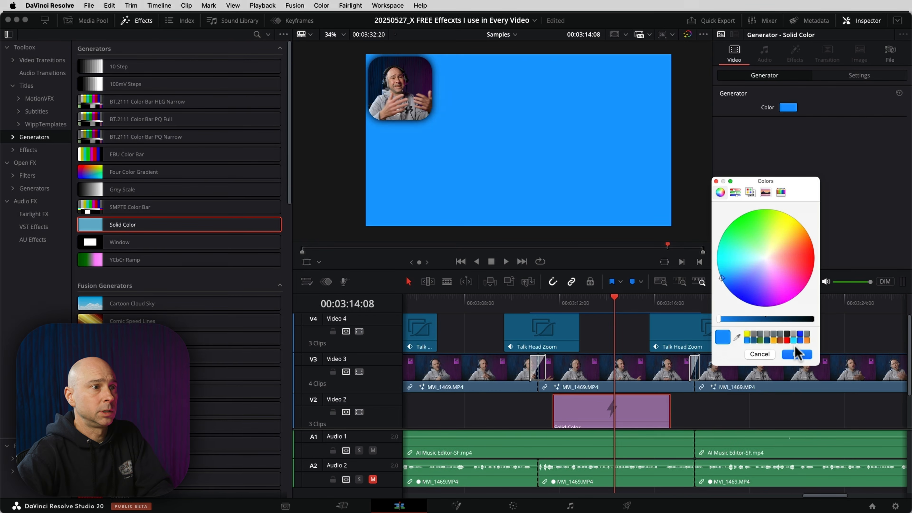
left_click(786, 341)
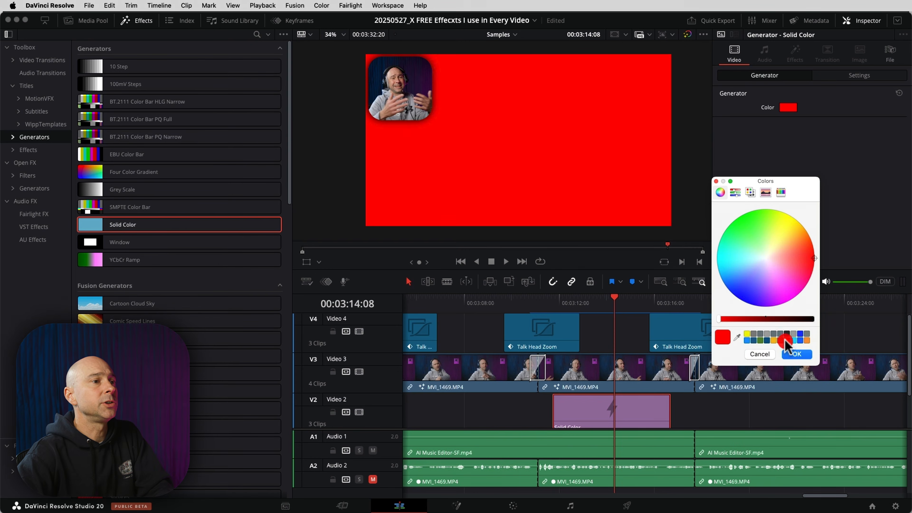
left_click(748, 335)
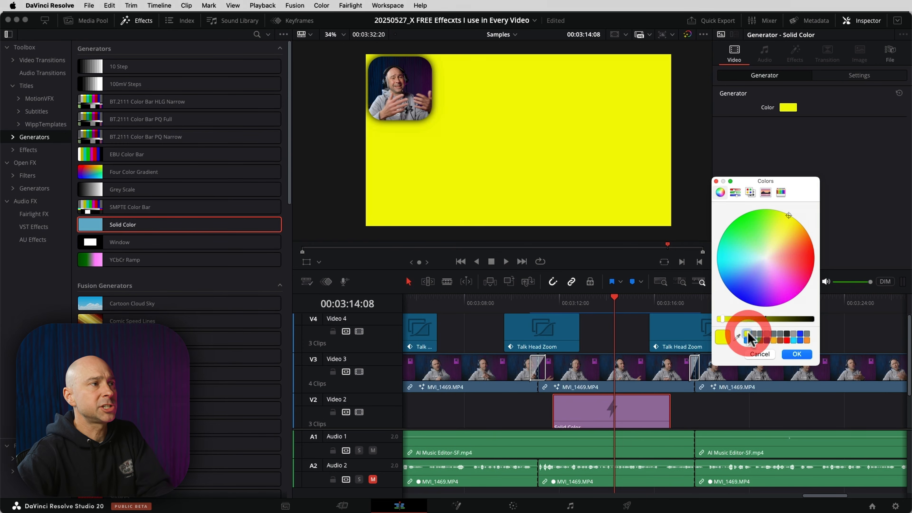
left_click(801, 355)
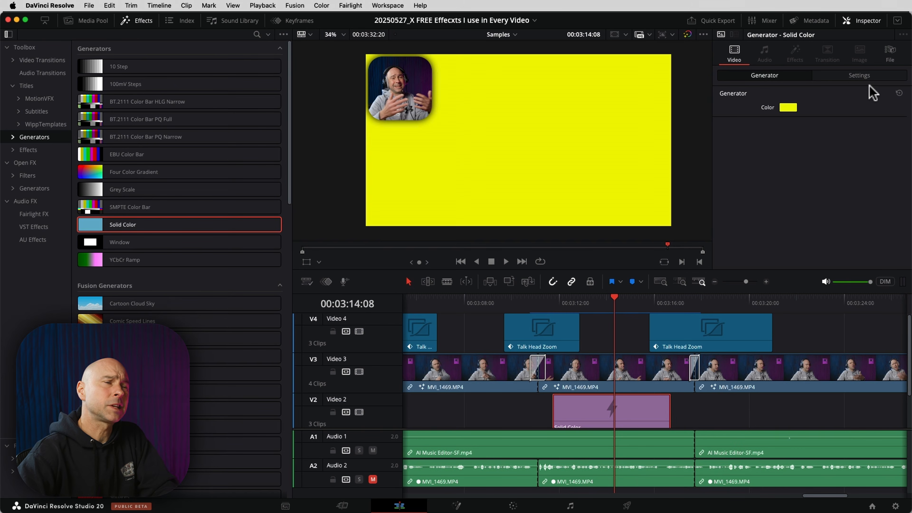
Set the Solid Color clip's opacity to 20.61 and crop it 249.200 left, 190.500 right and 577.100 top
left_click(866, 77)
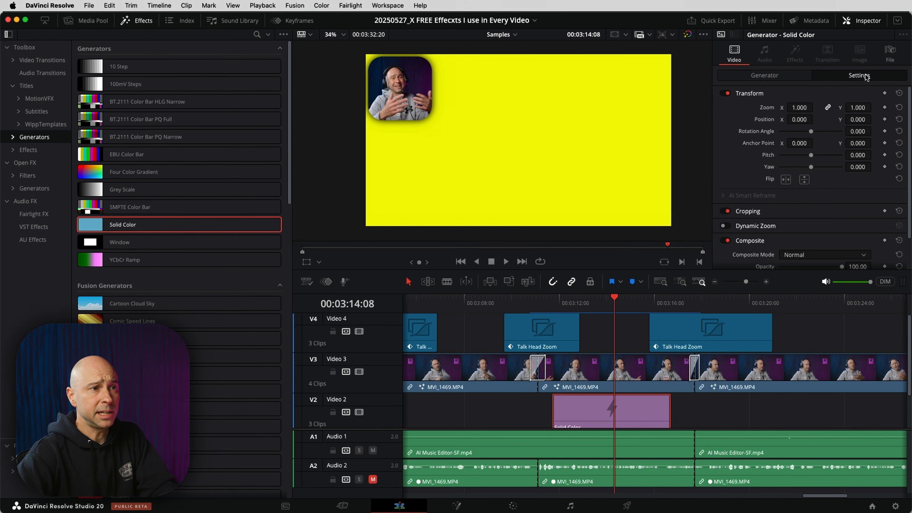
scroll(772, 245, "down", 2)
left_click_drag(840, 238, 790, 248)
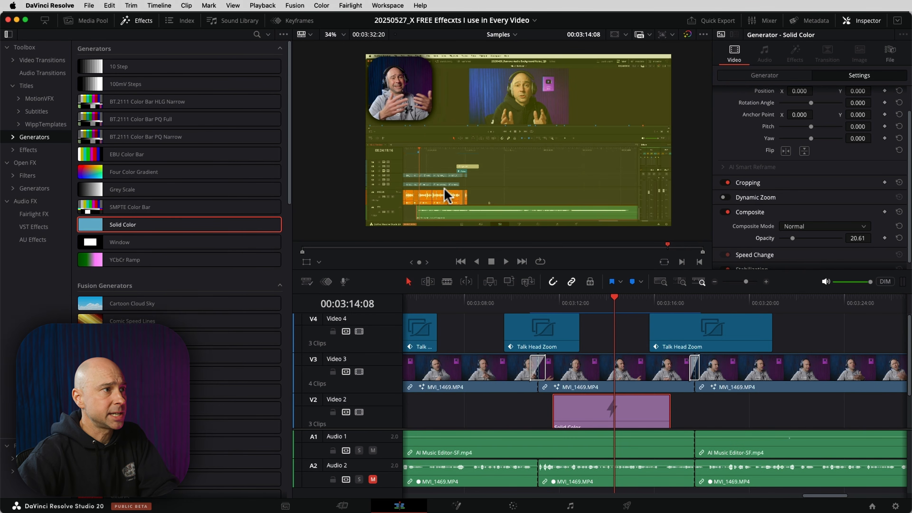
left_click(763, 187)
left_click_drag(792, 229, 786, 197)
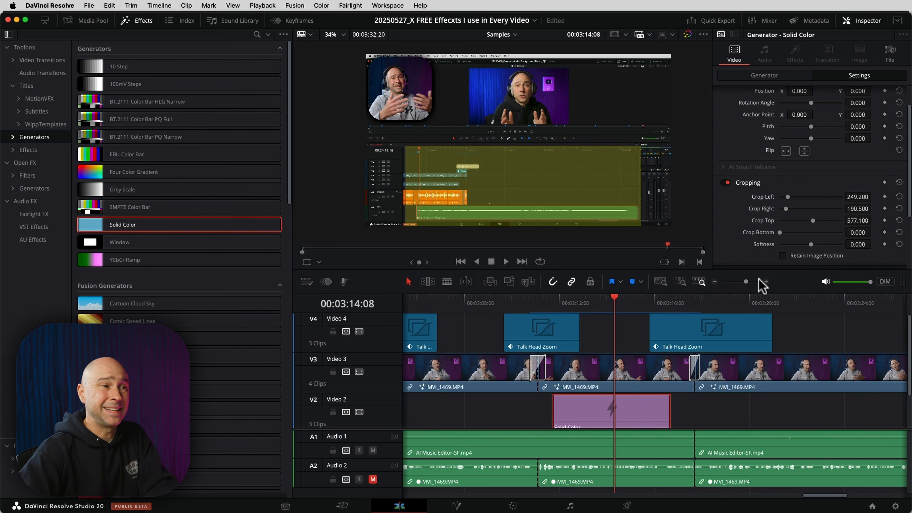
Fade the Solid Color clip in and out, shorten it to about 2.5 seconds, and play it from its start
left_click_drag(554, 396, 573, 396)
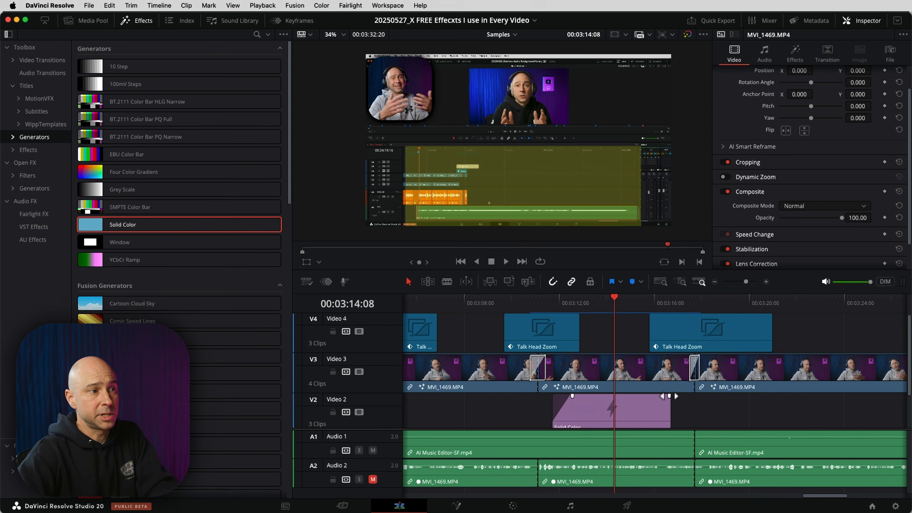
left_click_drag(670, 404, 612, 403)
left_click(546, 304)
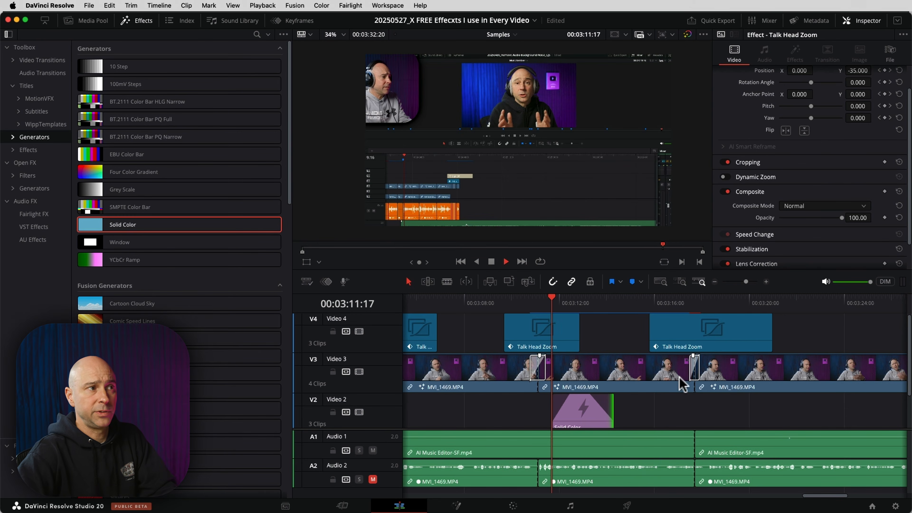
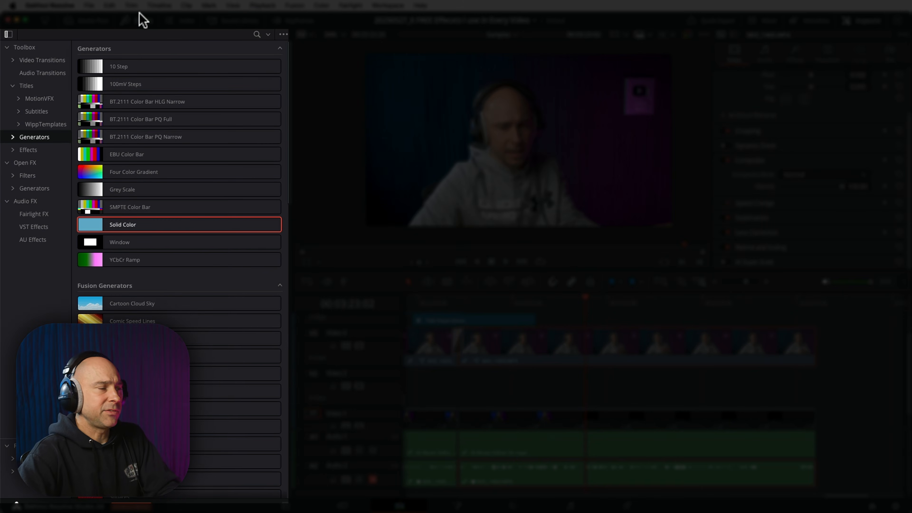
Apply the Fairlight FX Multiband Compressor to the Audio 2 track and move its settings window clear of the track clips
left_click(30, 202)
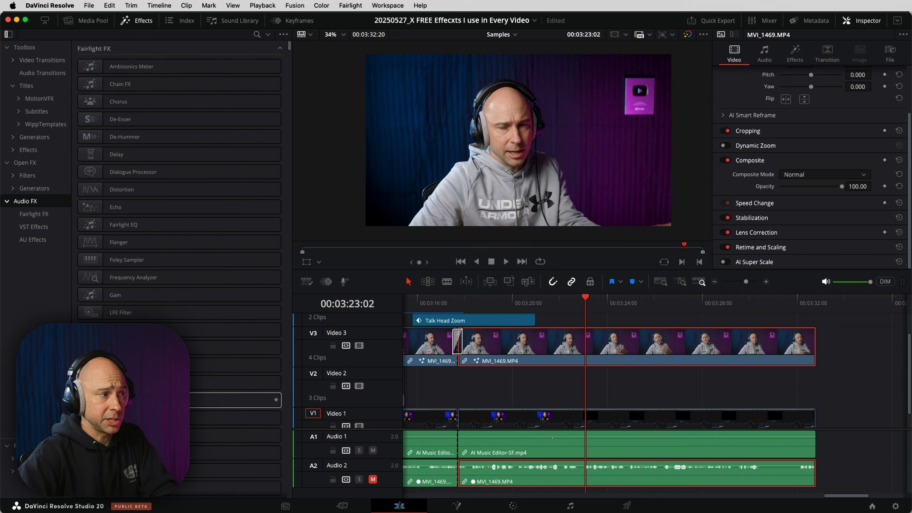
left_click_drag(252, 400, 347, 464)
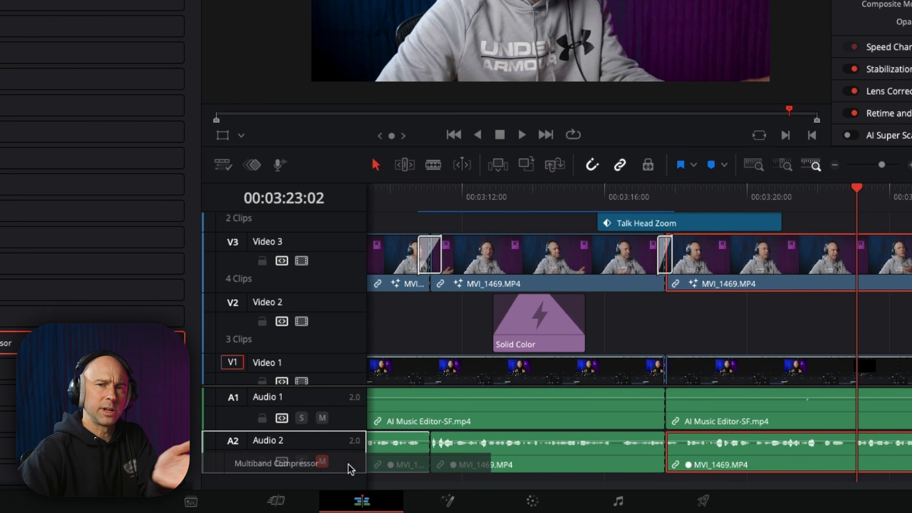
left_click_drag(347, 463, 348, 464)
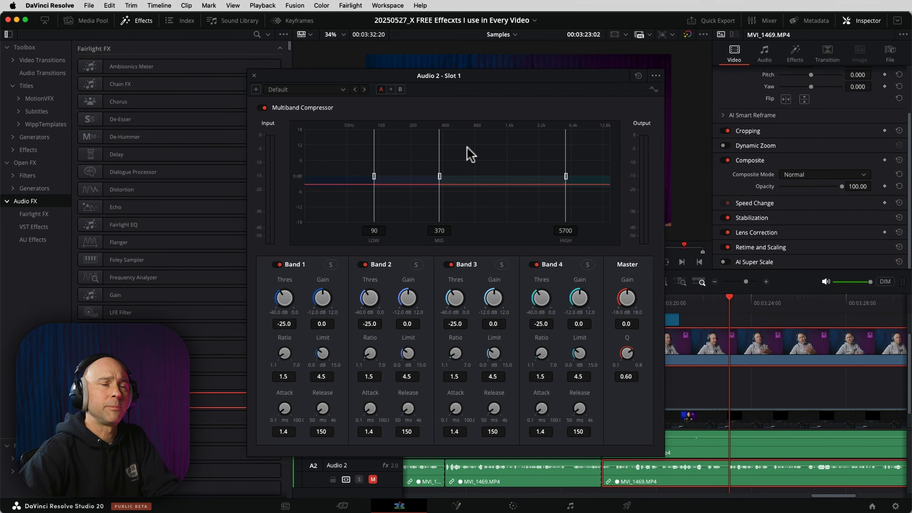
left_click_drag(492, 73, 546, 18)
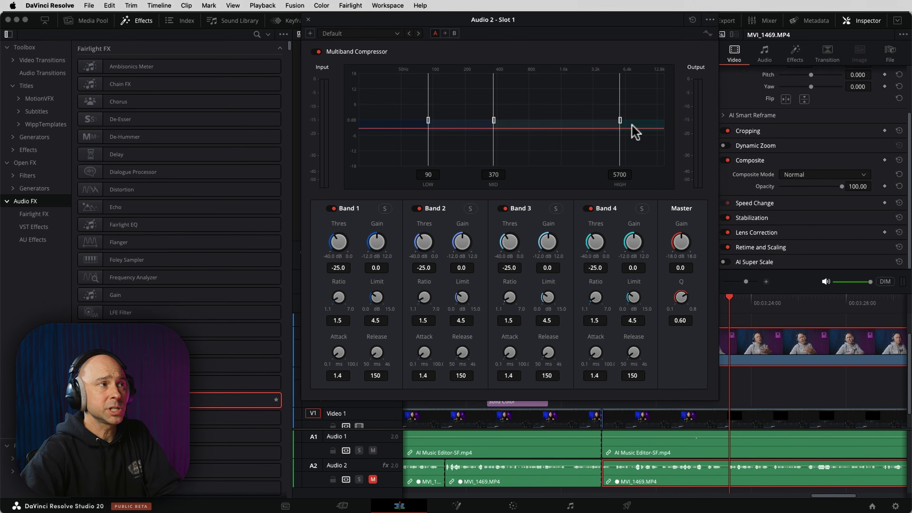
Browse the Multiband Compressor presets, play the Audio 2 voice with the compressor bypassed, and turn the compressor back on
left_click(394, 33)
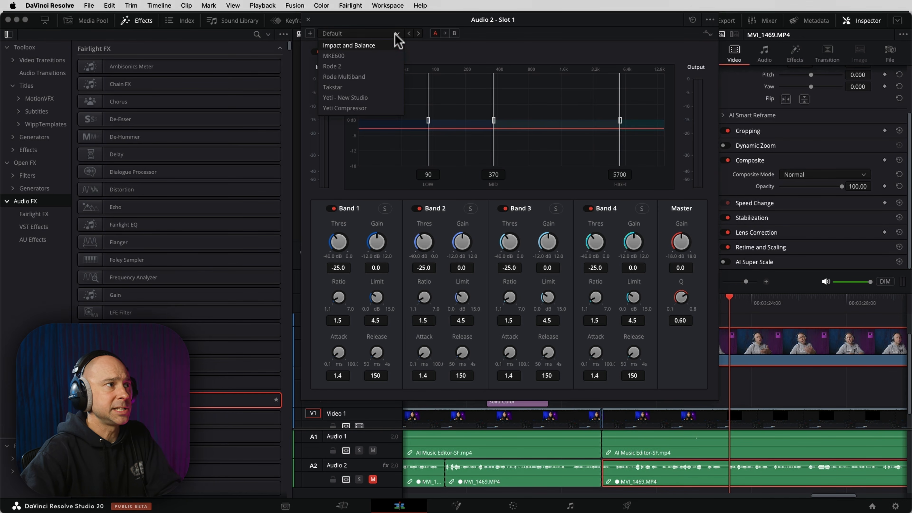
left_click(391, 33)
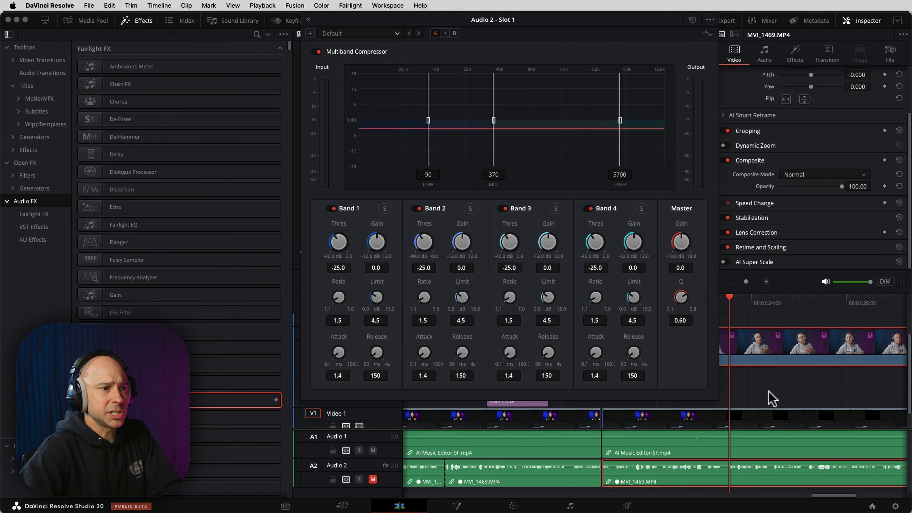
left_click(316, 52)
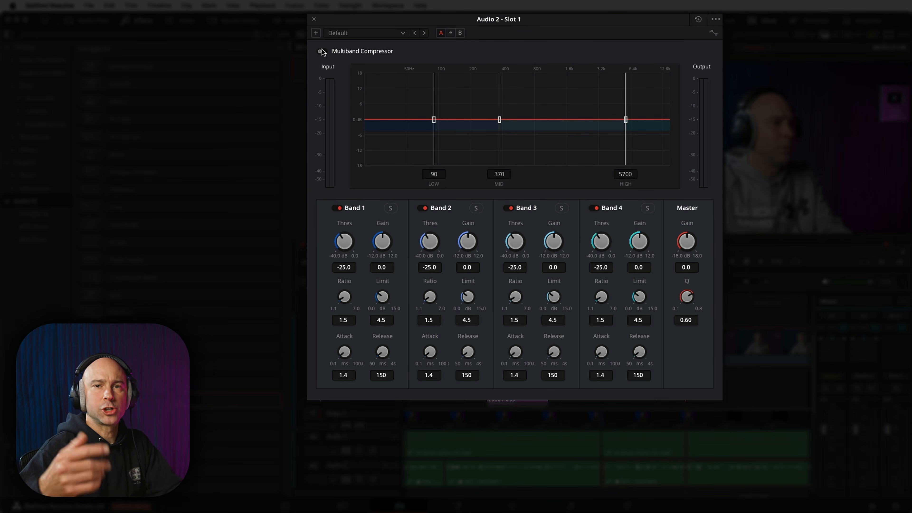
key("space")
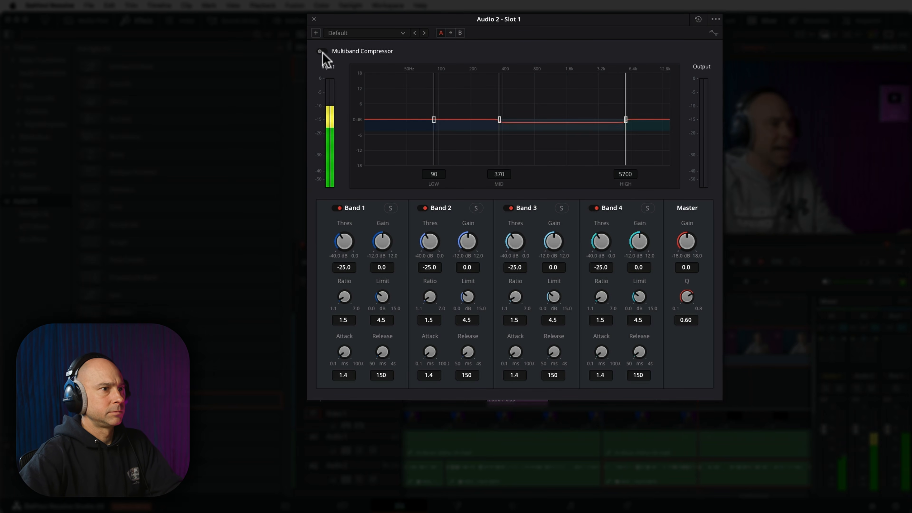
left_click(321, 52)
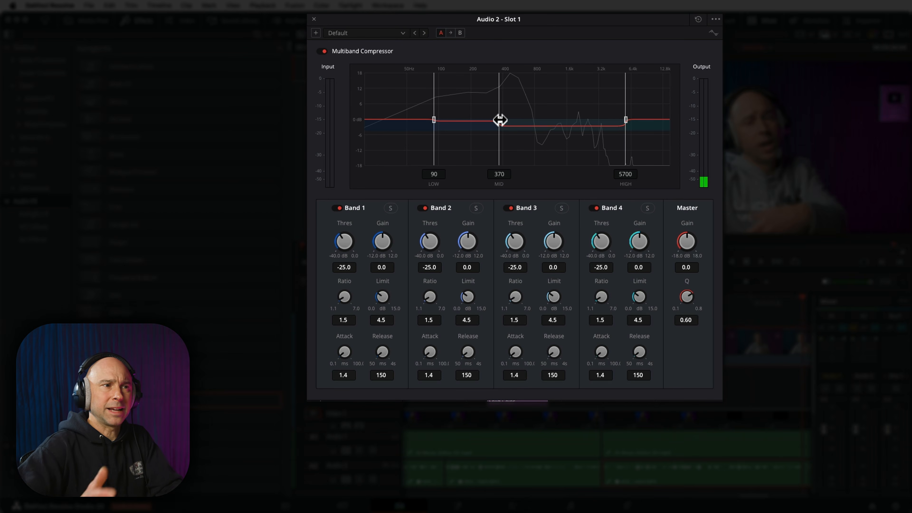
Set the Multiband Compressor's crossover frequencies to 122 low, 679 mid and 3176 high
left_click_drag(499, 119, 506, 120)
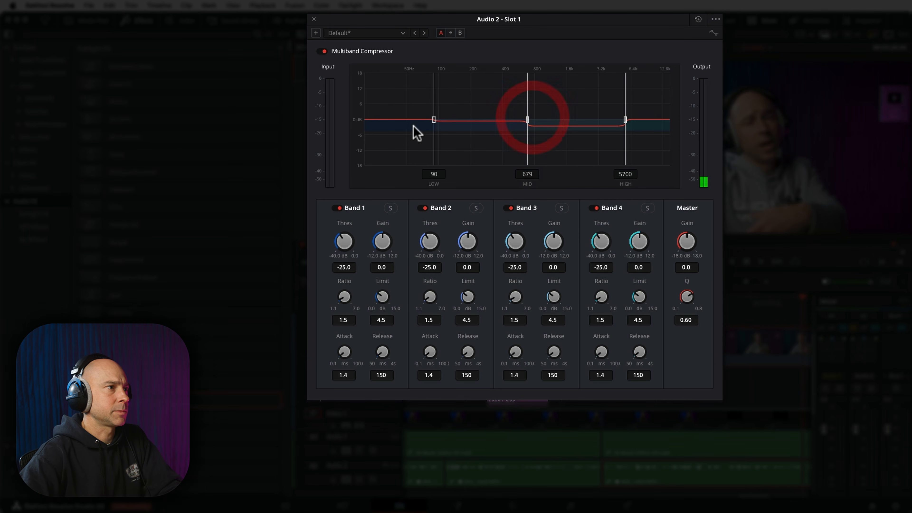
left_click_drag(437, 121, 445, 120)
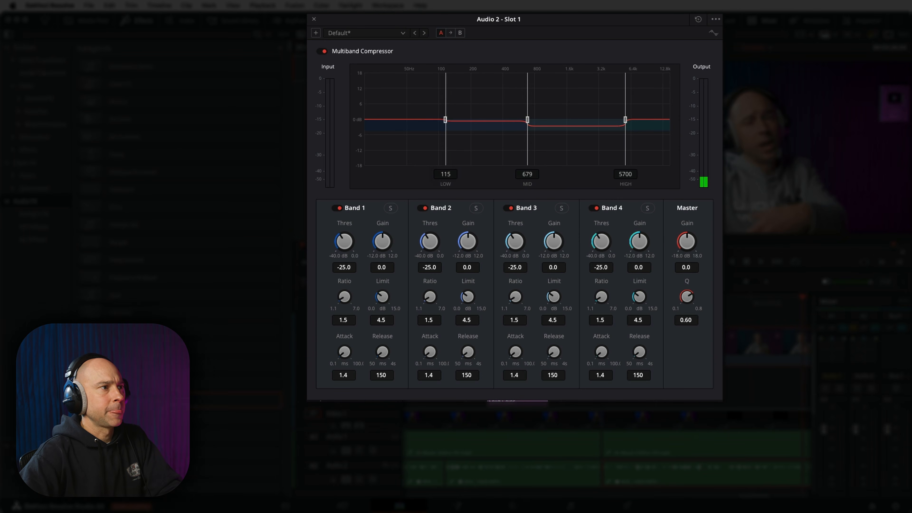
left_click_drag(625, 119, 615, 119)
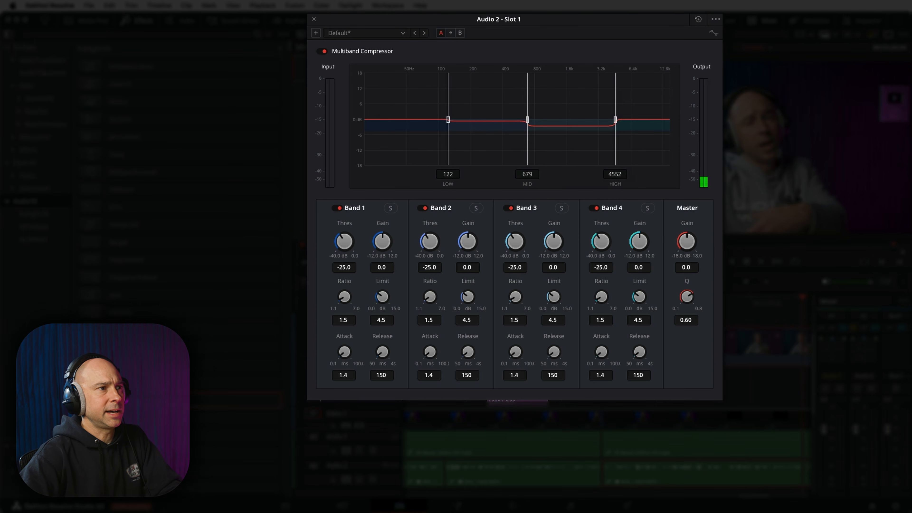
left_click_drag(597, 120, 599, 120)
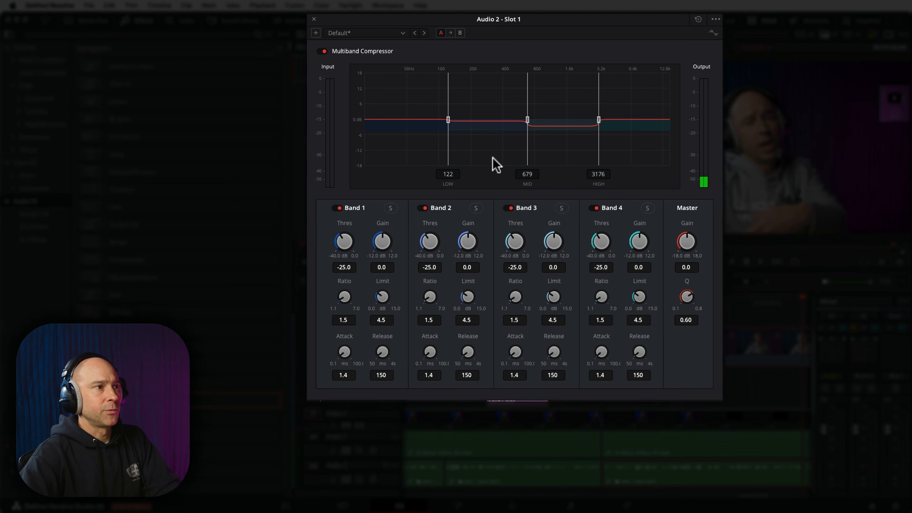
left_click(483, 136)
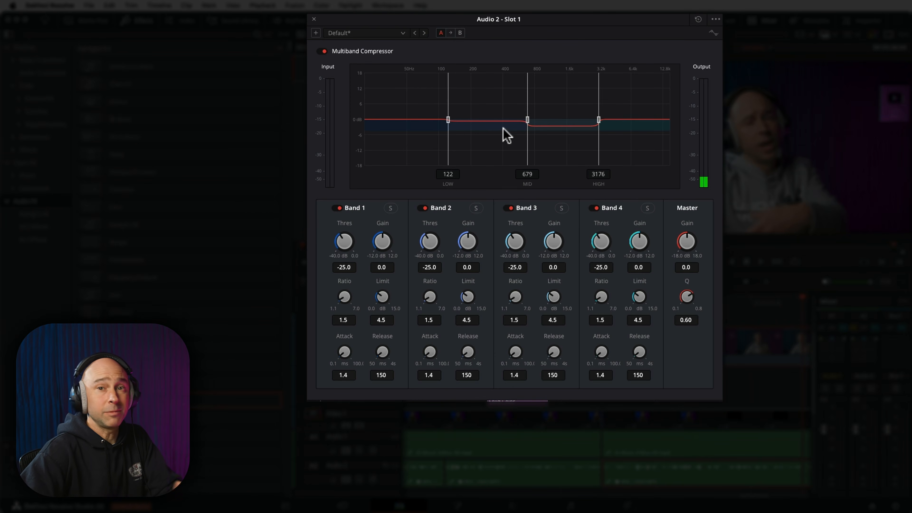
During playback, set Band 1 gain to -5.5, Band 2 threshold to -28.3 and gain to 7.6, Band 3 gain to 2.3 and Band 4 gain to 5.7
left_click(467, 246)
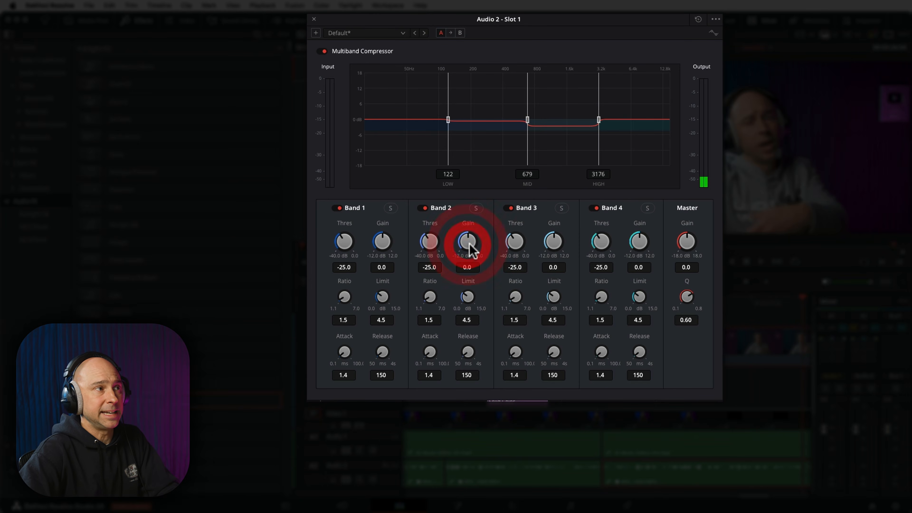
left_click(324, 51)
left_click_drag(468, 245, 501, 247)
mouse_move(639, 241)
left_mouse_down()
mouse_move(647, 249)
mouse_move(637, 245)
left_mouse_up()
left_click_drag(548, 241, 265, 243)
left_click_drag(467, 241, 523, 152)
left_click_drag(471, 241, 392, 259)
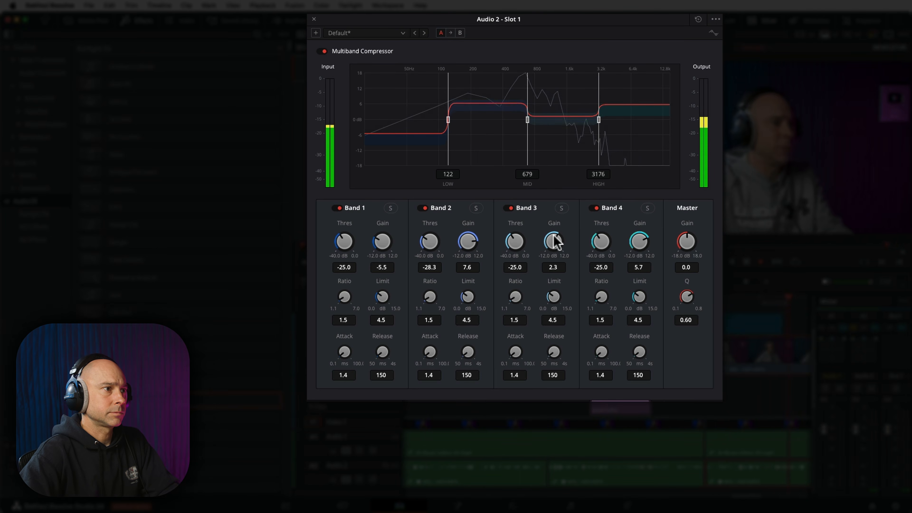
Try Band 3 gain at 12.0 and -12.0, reset it and set it to 1.8, and lower Band 4 gain to 4.2
left_click_drag(555, 240, 759, 260)
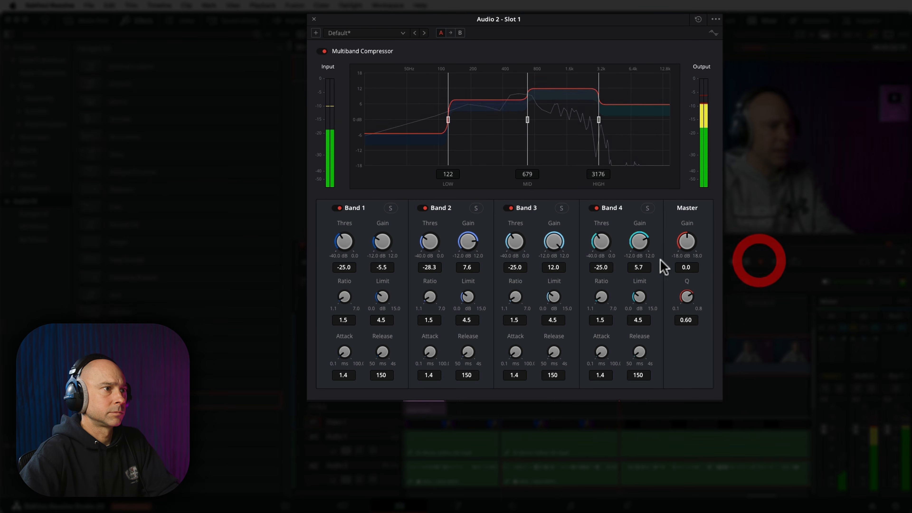
left_click_drag(558, 240, 155, 240)
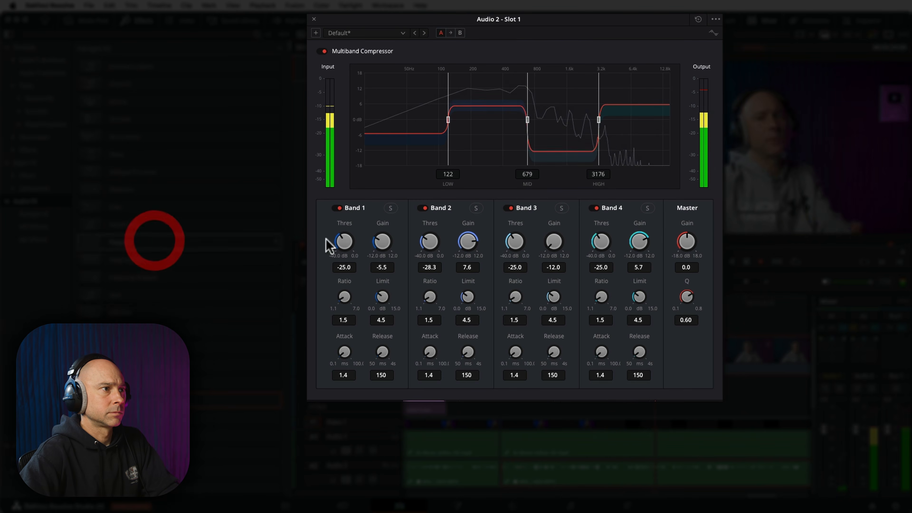
double_click(554, 242)
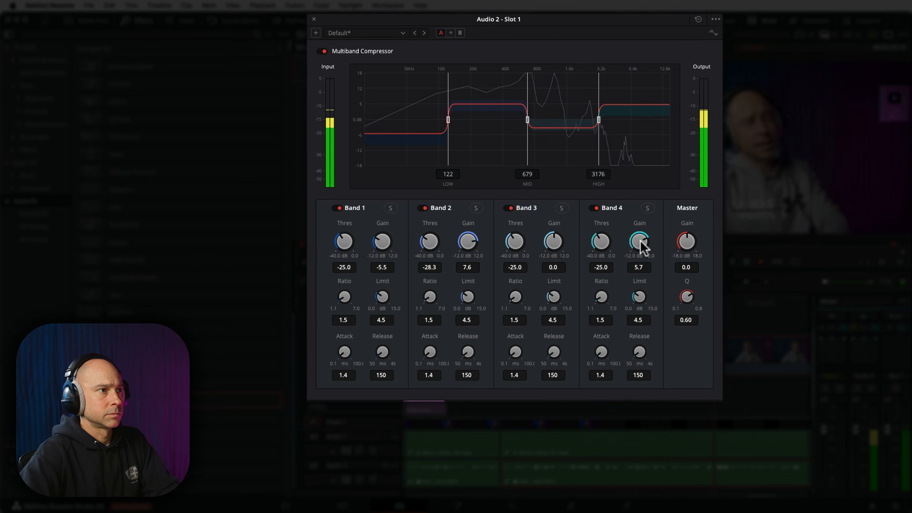
left_click_drag(641, 248, 632, 240)
left_click_drag(560, 241, 566, 241)
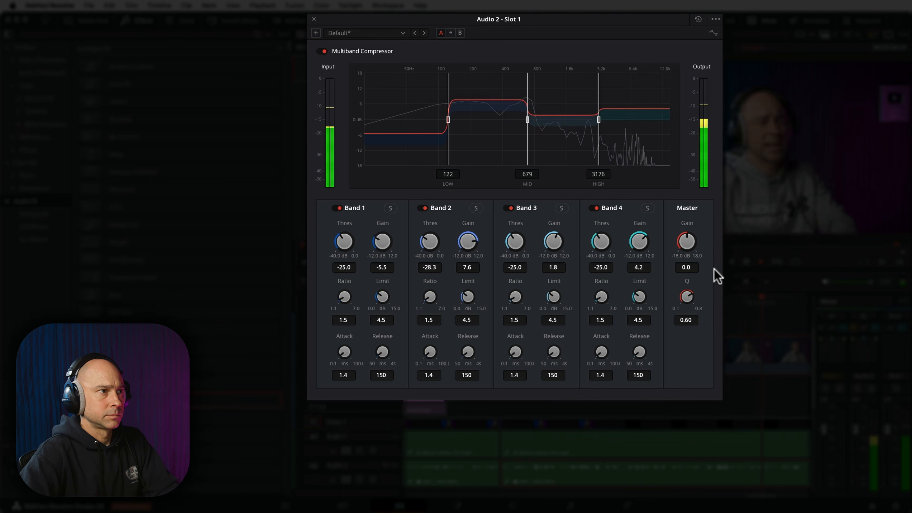
Compare the voice with the Multiband Compressor bypassed and enabled, and close its settings window
left_click(319, 52)
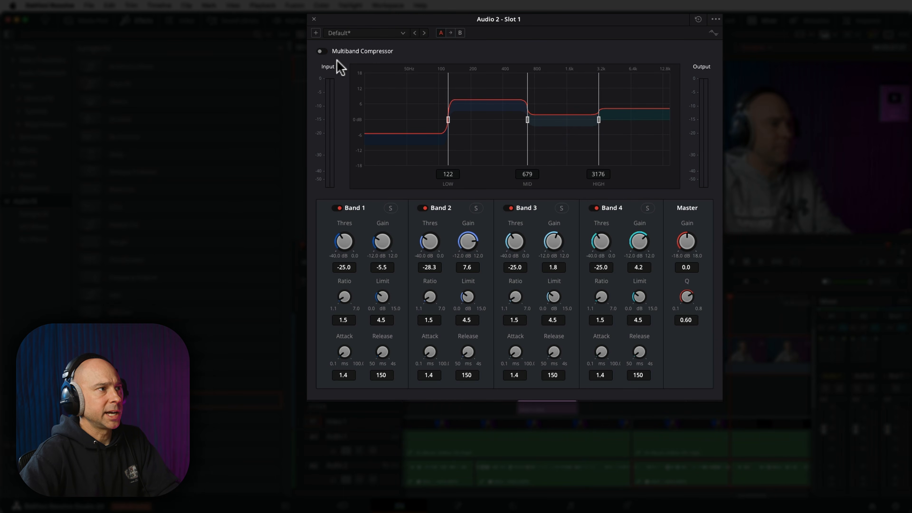
left_click(320, 52)
left_click(321, 53)
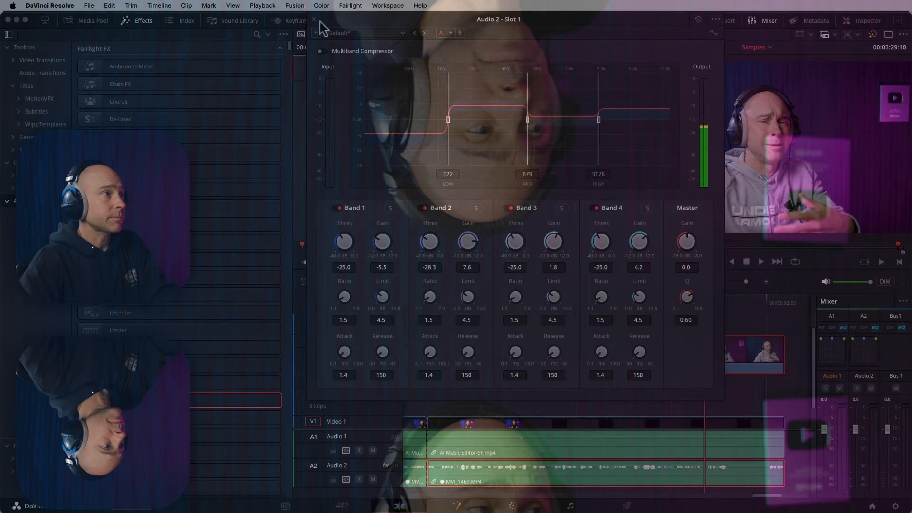
left_click(315, 21)
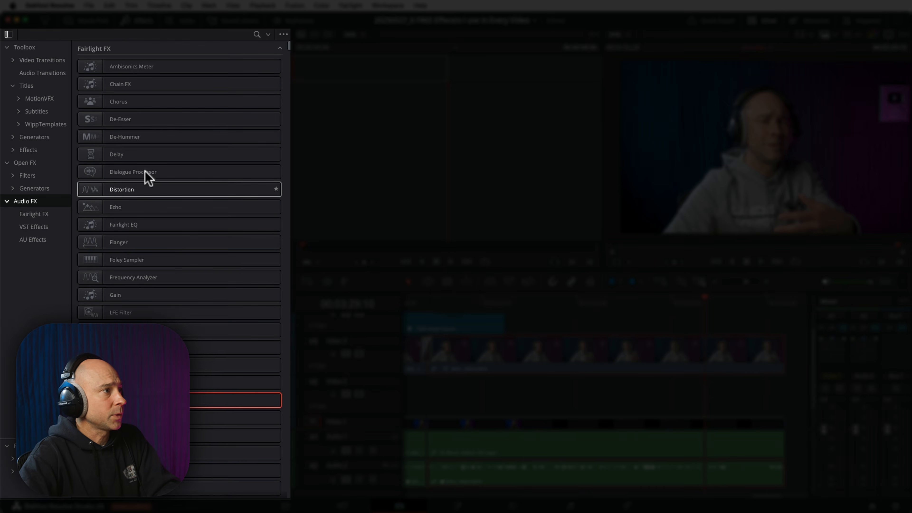
Apply the Fairlight FX De-Esser to the Audio 2 track and load its Male ESS preset
left_click(162, 120)
left_click_drag(459, 353, 386, 472)
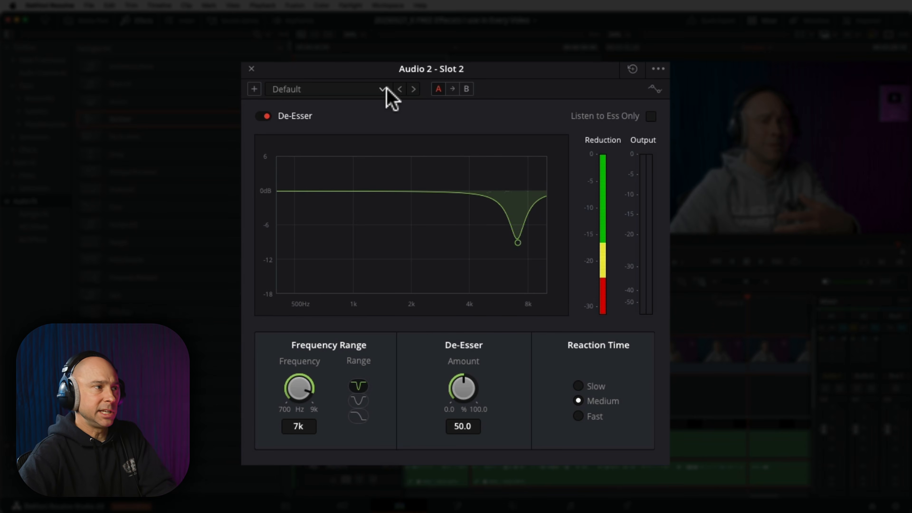
left_click(317, 91)
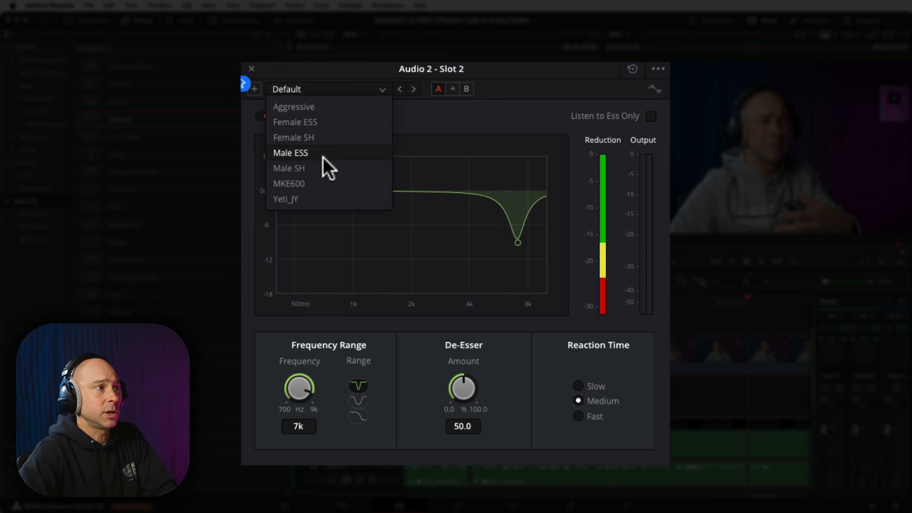
left_click(302, 152)
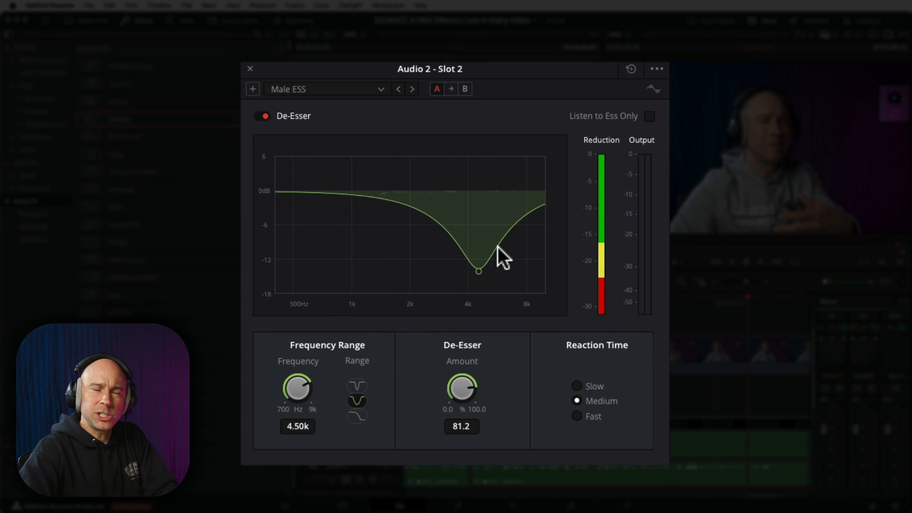
Set the De-Esser to its narrowest range with an amount of 52.0, and play an earlier section of the timeline
left_click(359, 387)
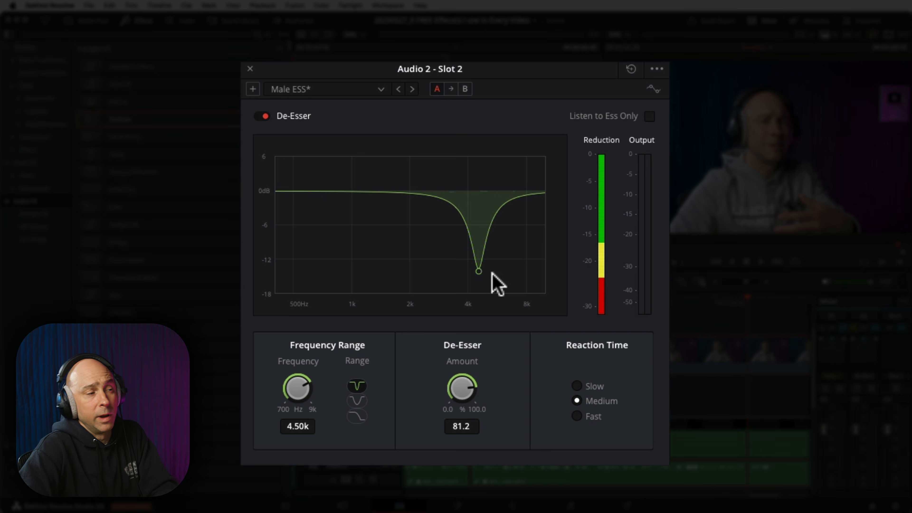
left_click_drag(466, 392, 383, 393)
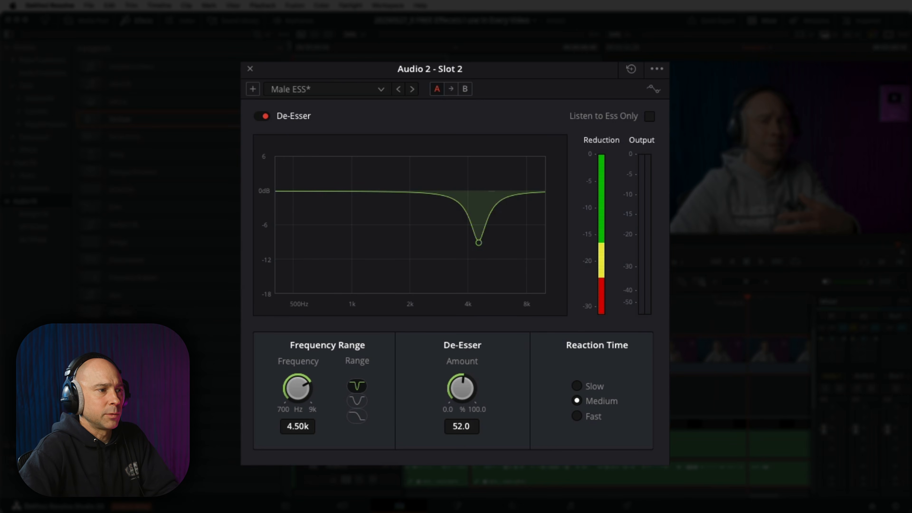
left_click(737, 330)
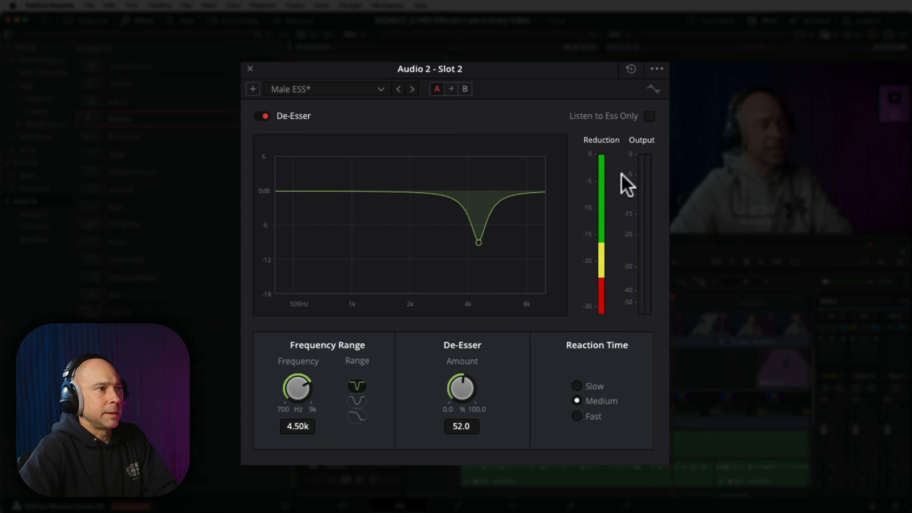
key("space")
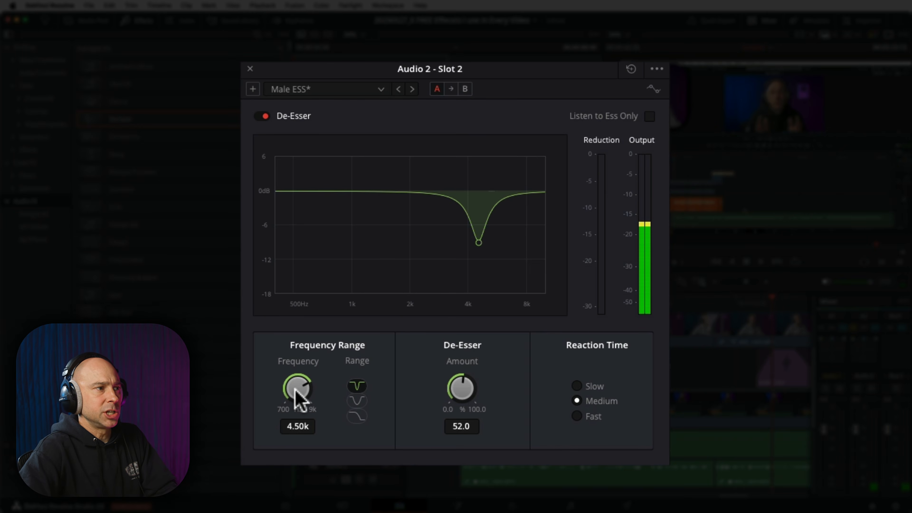
Fine-tune the De-Esser to a frequency of about 4.19k and an amount of 53.9 while checking its reduction and output meters
left_click_drag(479, 244, 481, 243)
left_click_drag(295, 388, 293, 396)
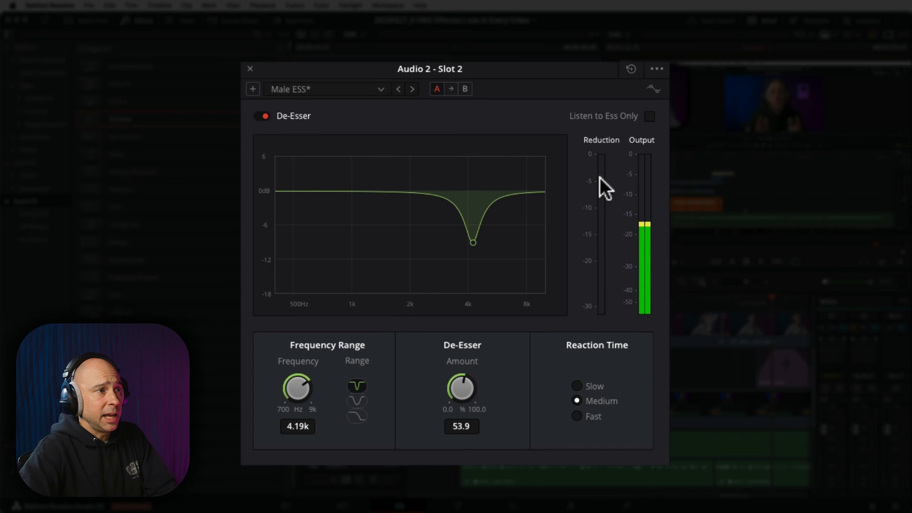
left_click(598, 222)
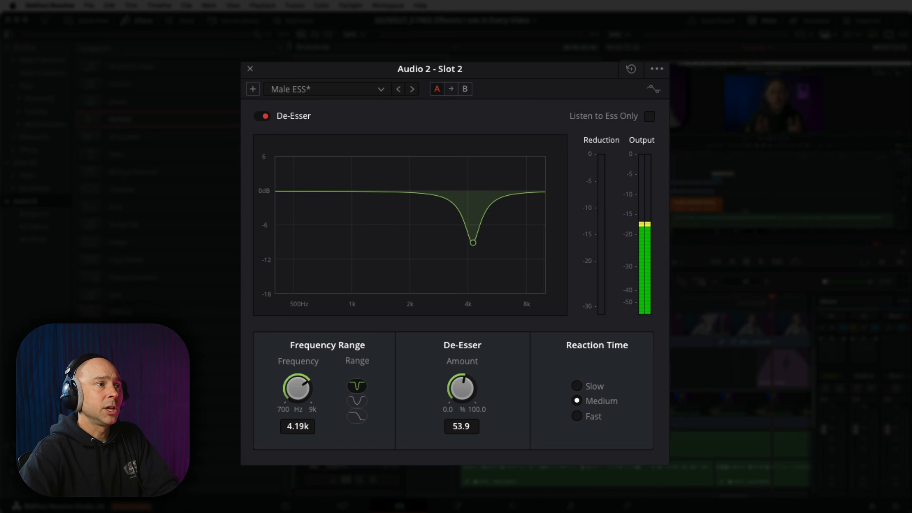
left_click(639, 146)
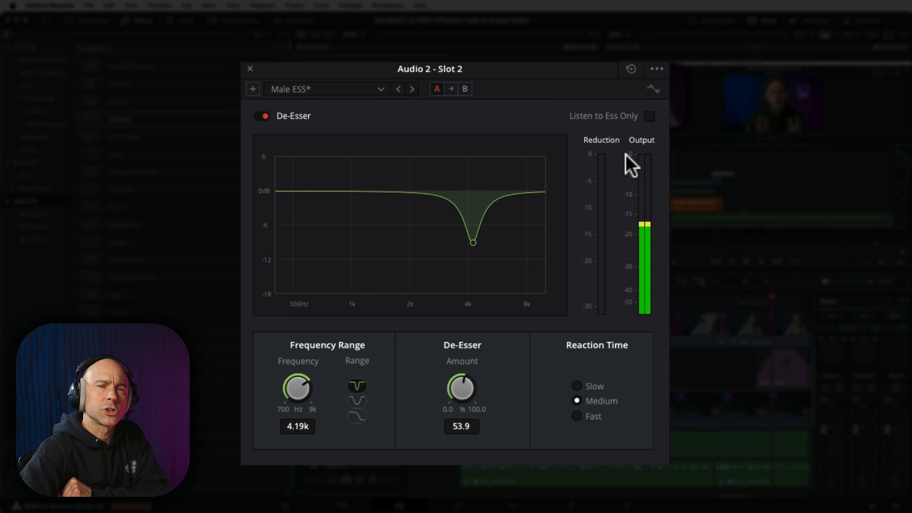
key("space")
mouse_move(298, 387)
left_mouse_down()
mouse_move(292, 384)
mouse_move(331, 398)
mouse_move(292, 397)
left_mouse_up()
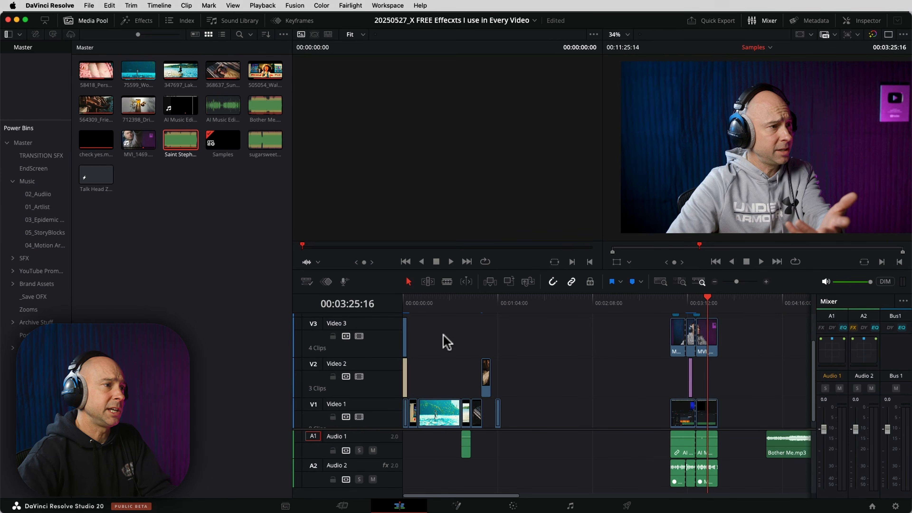
Move the playhead to 00:00:46:06 and select the Video 1 clip of the man in sunglasses on the bench
left_click(471, 303)
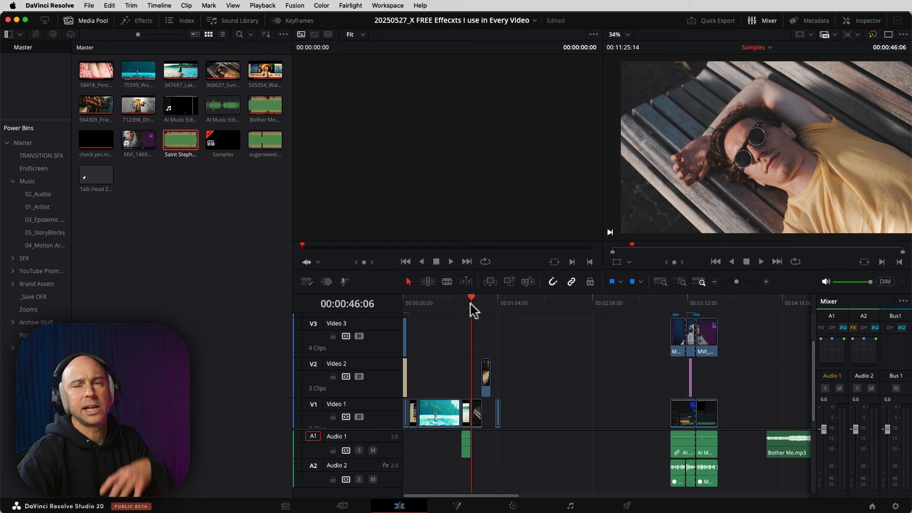
left_click(765, 282)
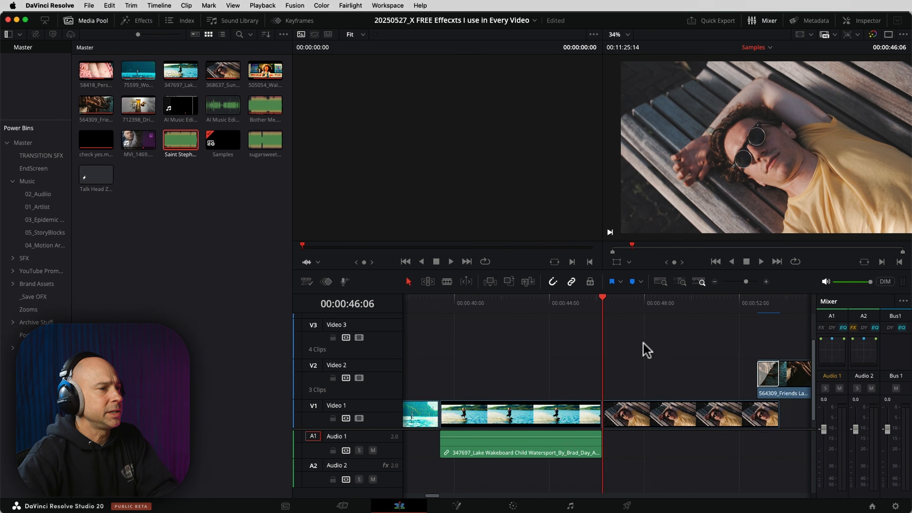
left_click_drag(716, 344, 570, 341)
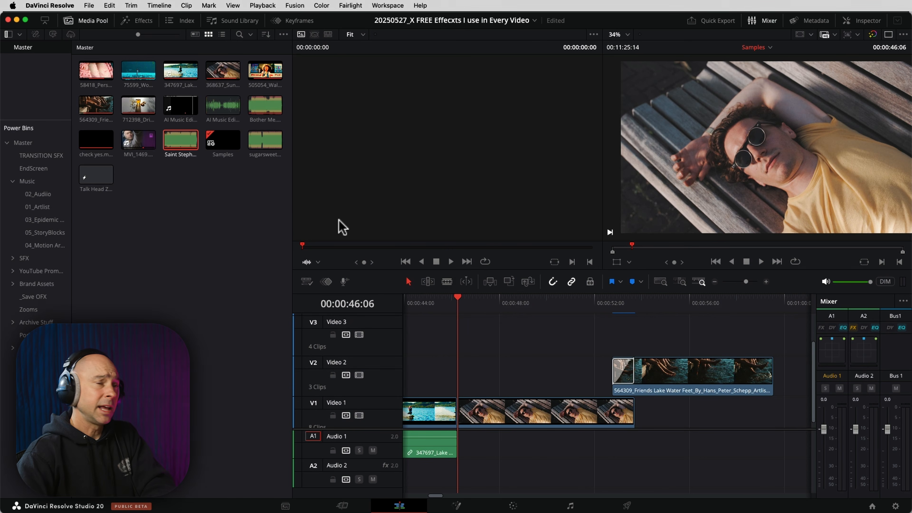
left_click(508, 418)
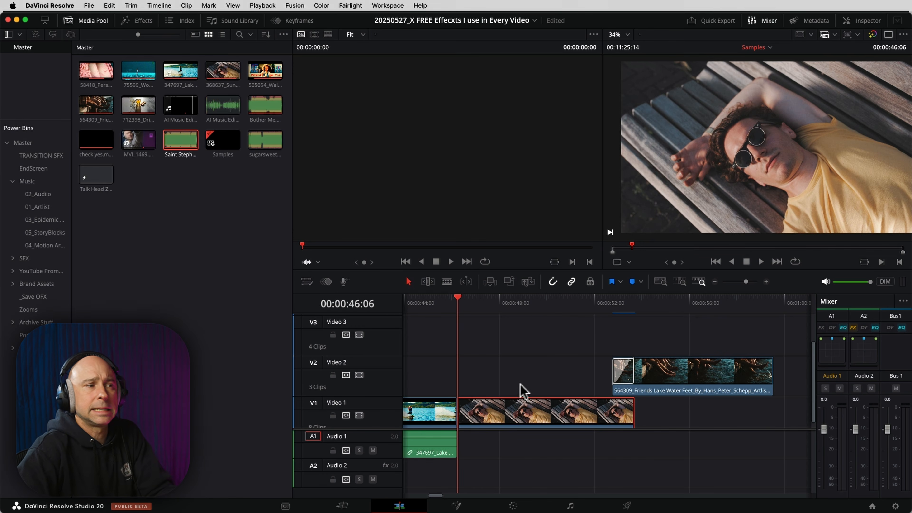
left_click(504, 413)
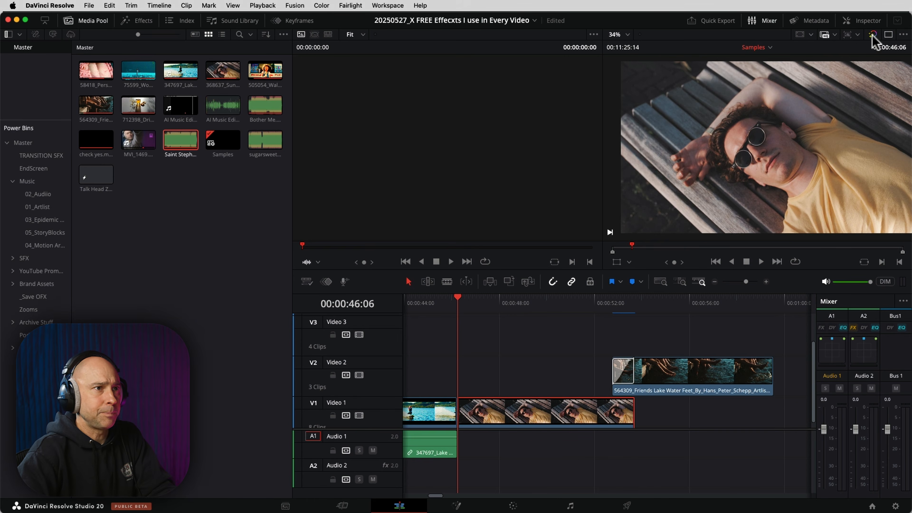
Enable Dynamic Zoom on the selected clip of the man in sunglasses and preview it
left_click(867, 21)
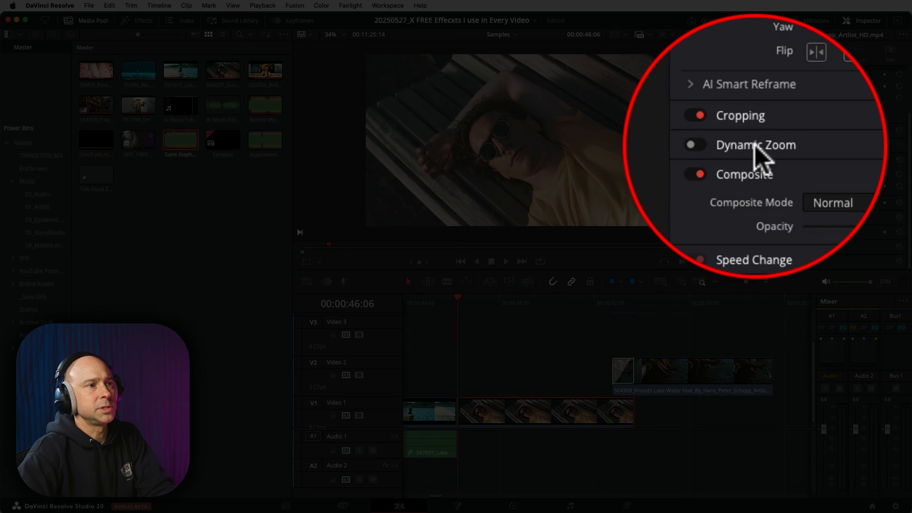
left_click(755, 146)
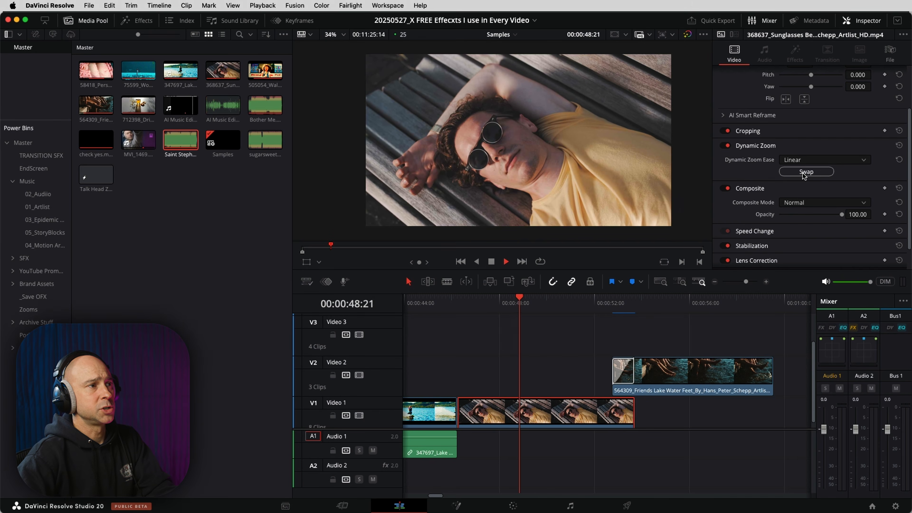
key("space")
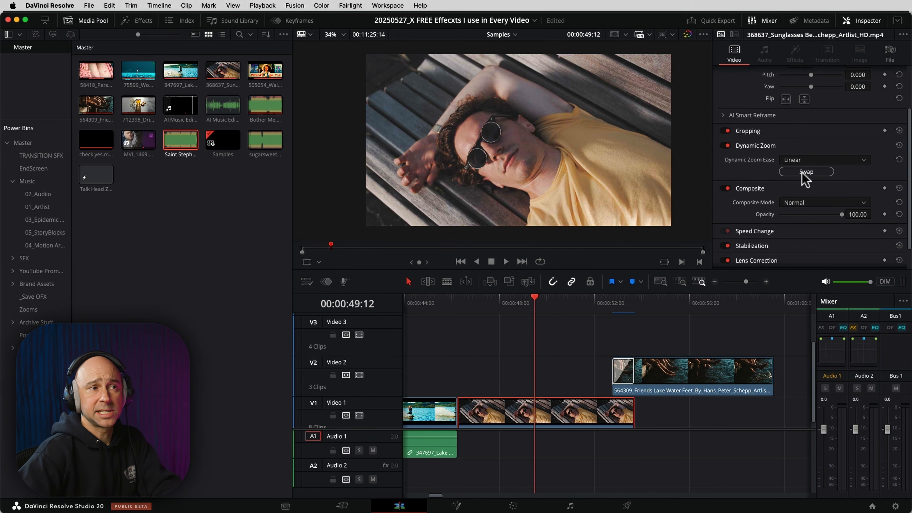
Swap the clip's Dynamic Zoom direction and play the clip from its beginning
left_click(804, 173)
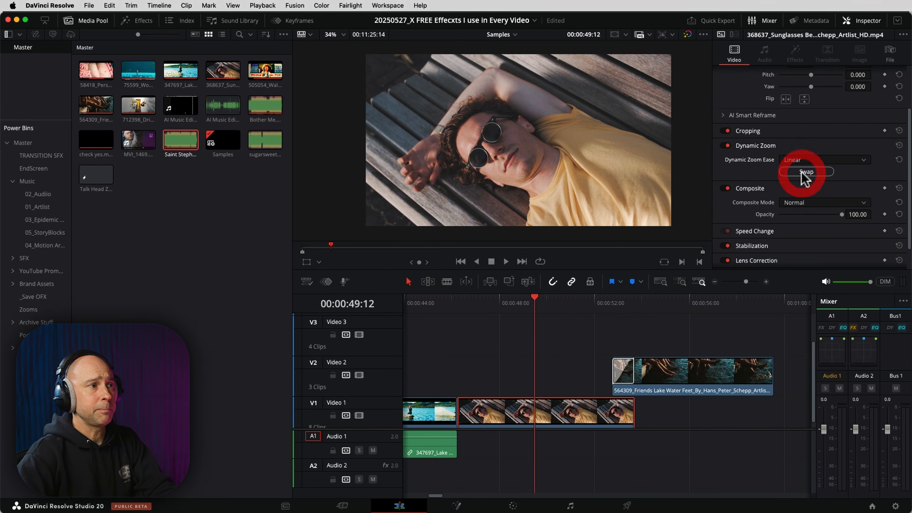
left_click(457, 302)
key("space")
key("space")
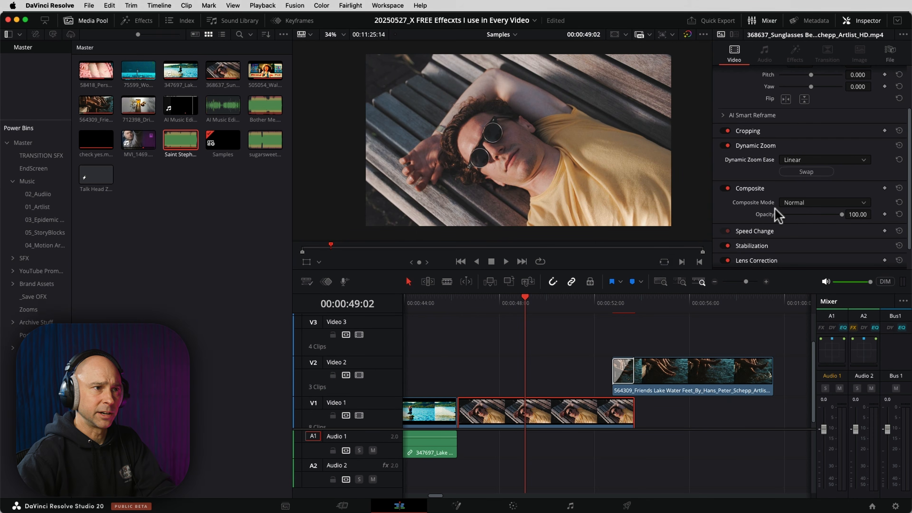
Set the Dynamic Zoom ease to Ease In and Out and preview the clip's movement
left_click(824, 162)
left_click(817, 204)
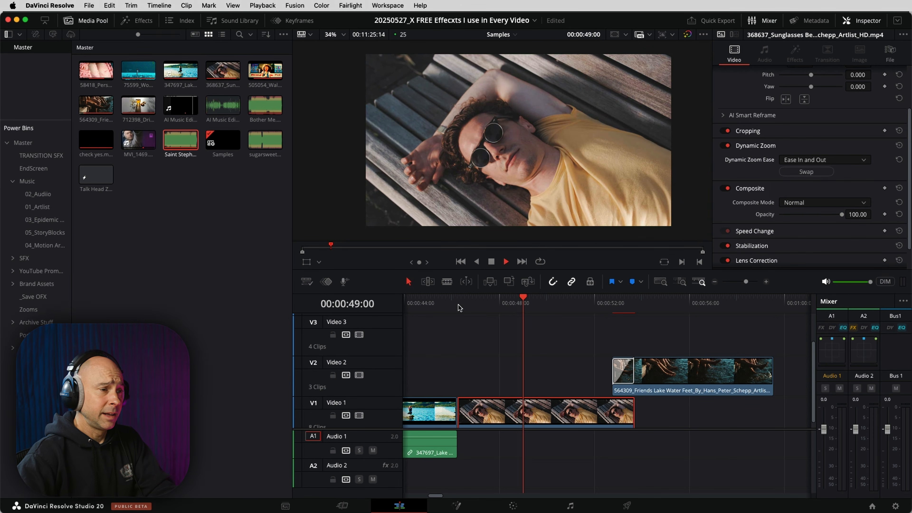
key("space")
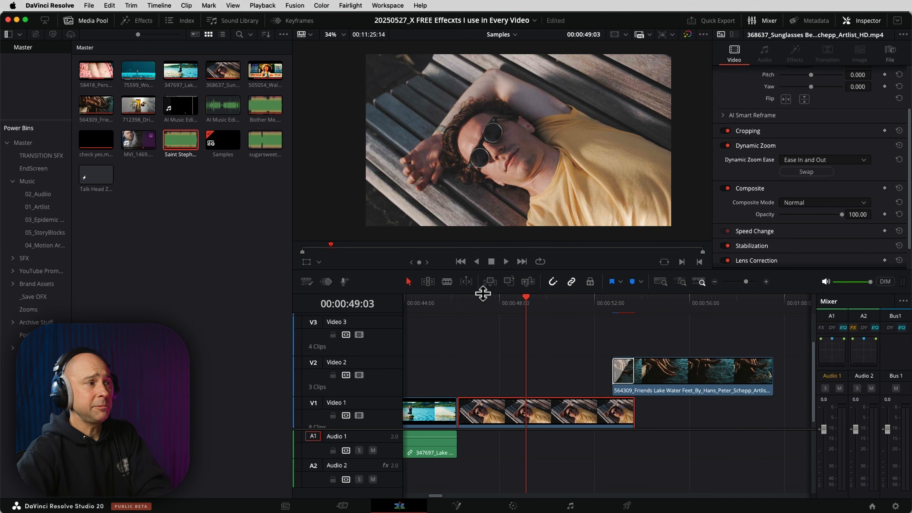
Shrink the inner red Dynamic Zoom frame around the man's face in the viewer, hide the overlay, and play the clip from its start
left_click(318, 264)
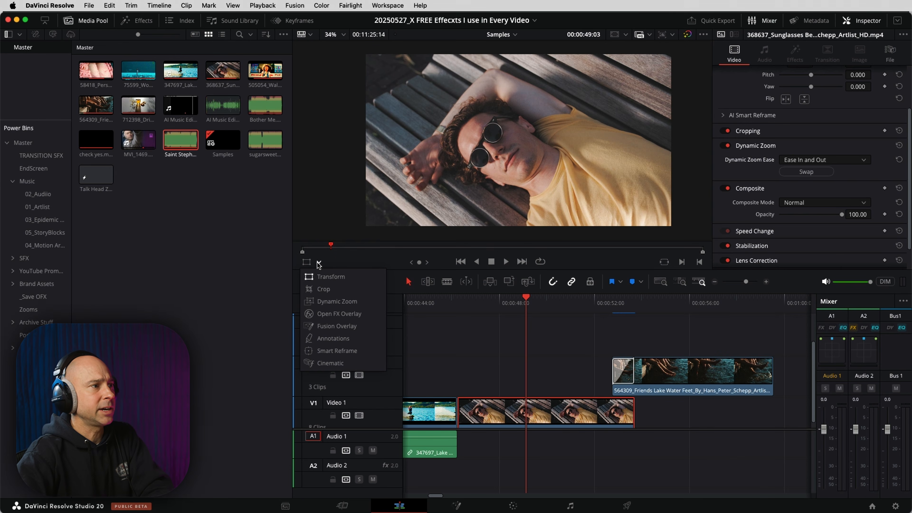
left_click(333, 302)
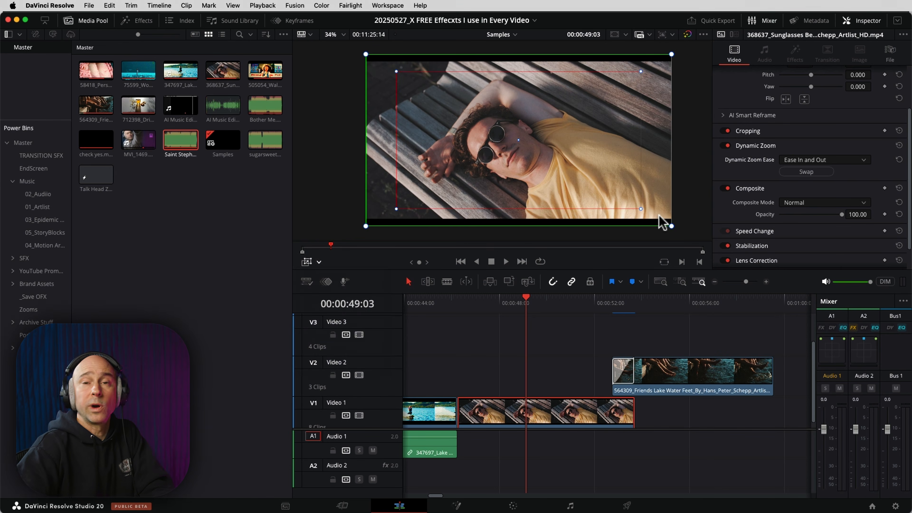
left_click(641, 209)
left_click_drag(641, 209, 535, 150)
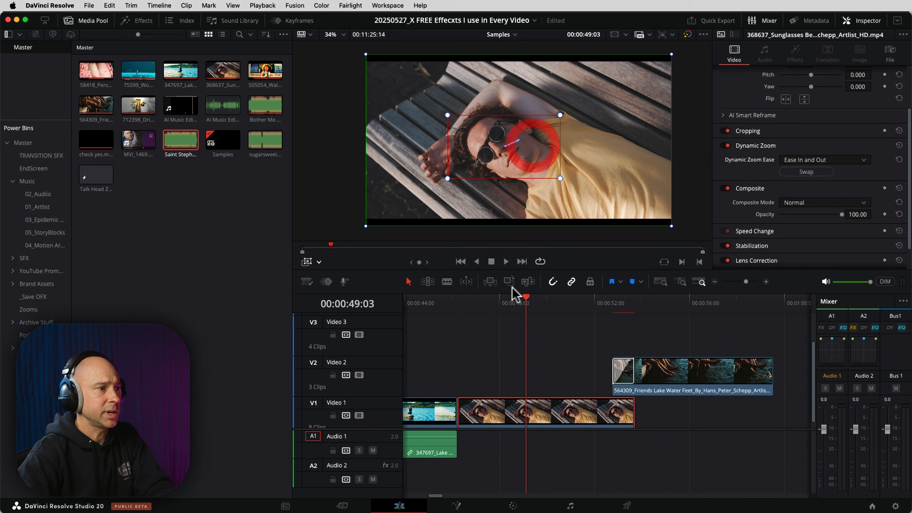
left_click(308, 264)
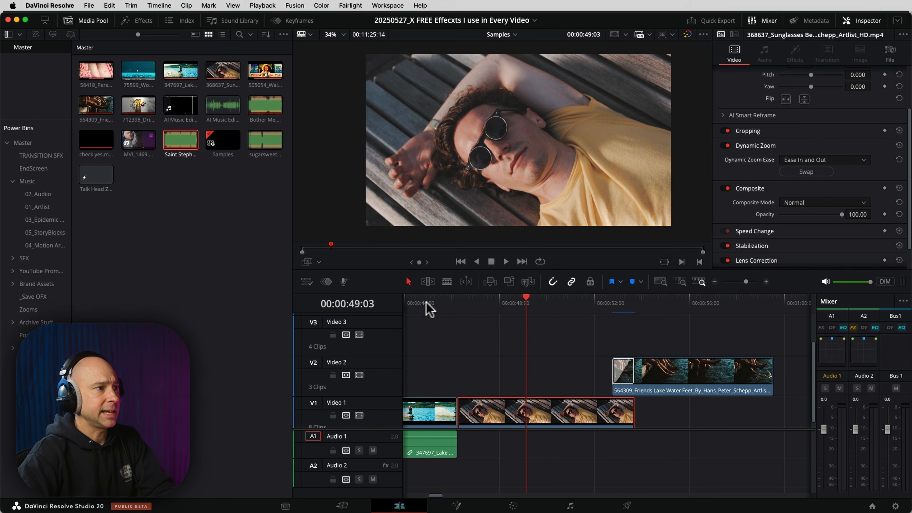
left_click(457, 301)
key("space")
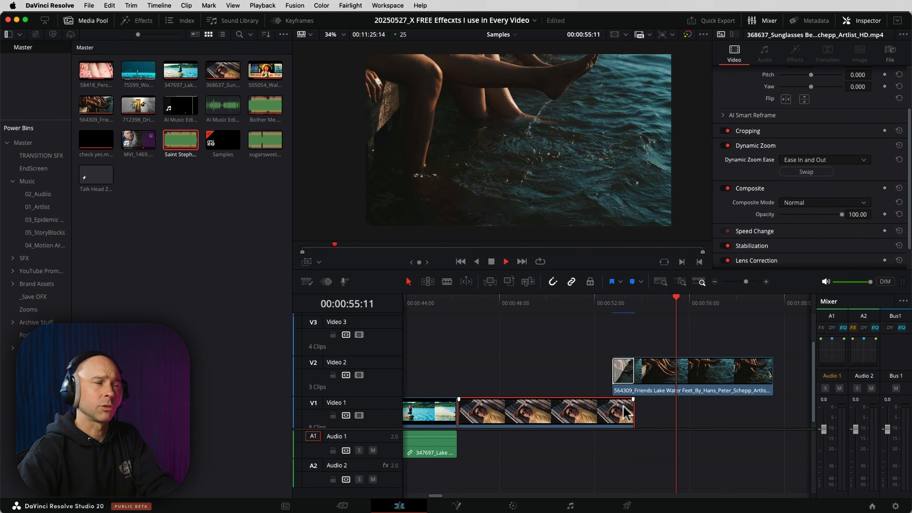
key("space")
Split the clip of the man in sunglasses at 00:00:49:07 and play across the cut from the clip's beginning
left_click(529, 301)
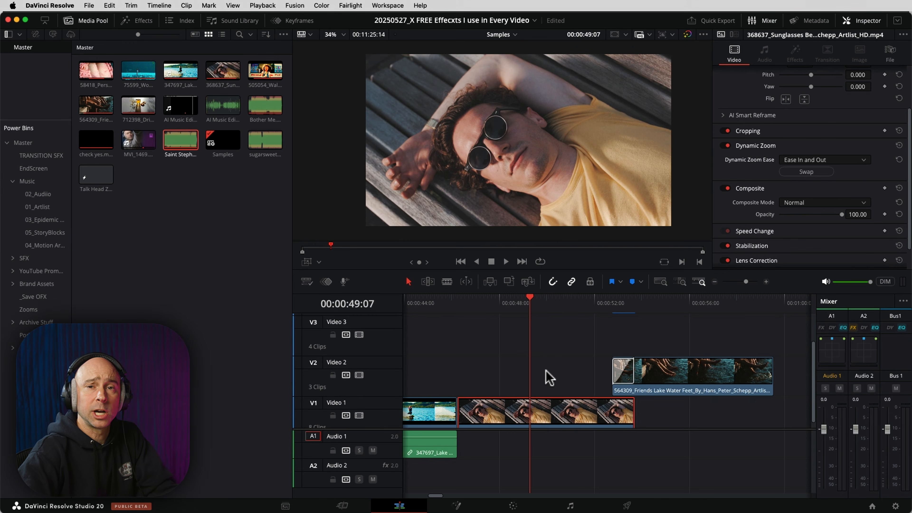
key("super+b")
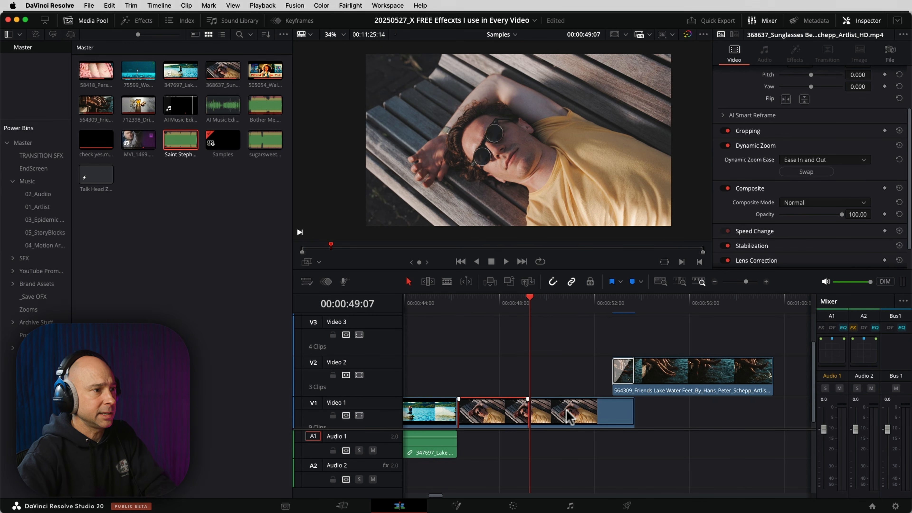
left_click(453, 301)
key("space")
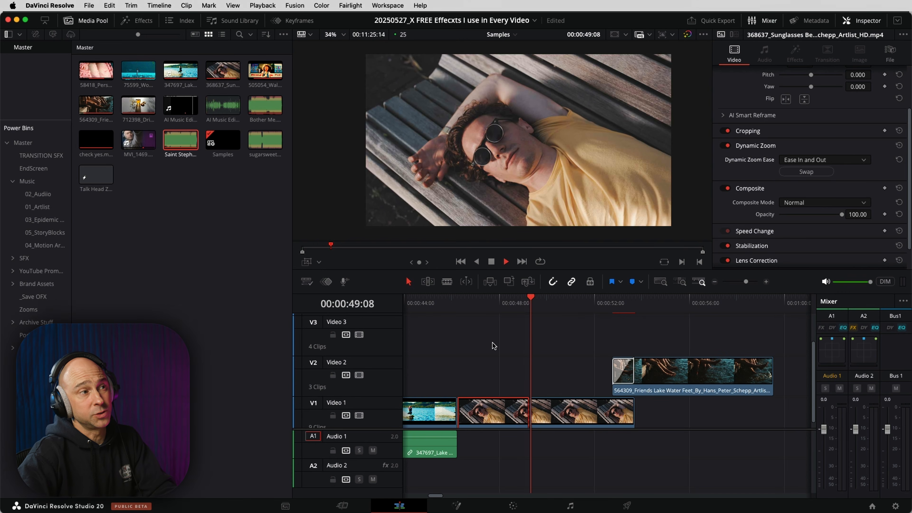
Turn off Dynamic Zoom on the second part of the split clip and play across the cut
left_click(589, 417)
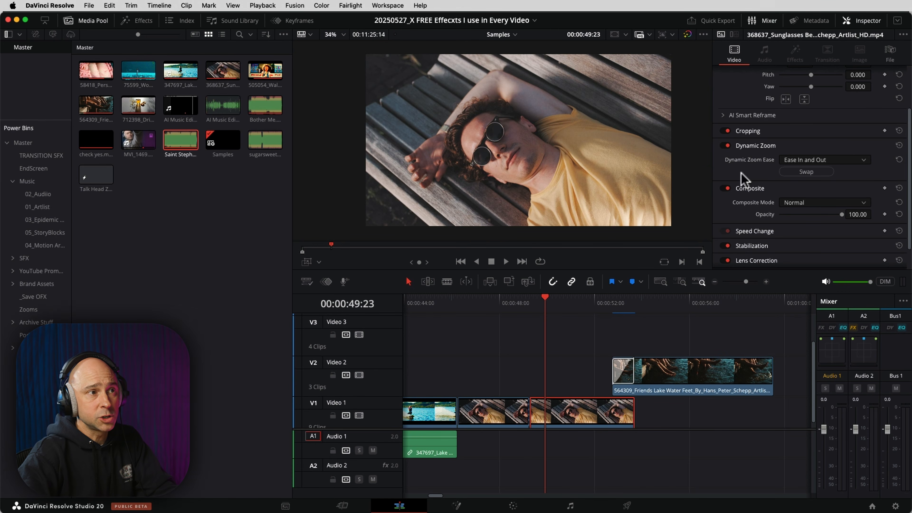
left_click(725, 145)
left_click(493, 302)
key("space")
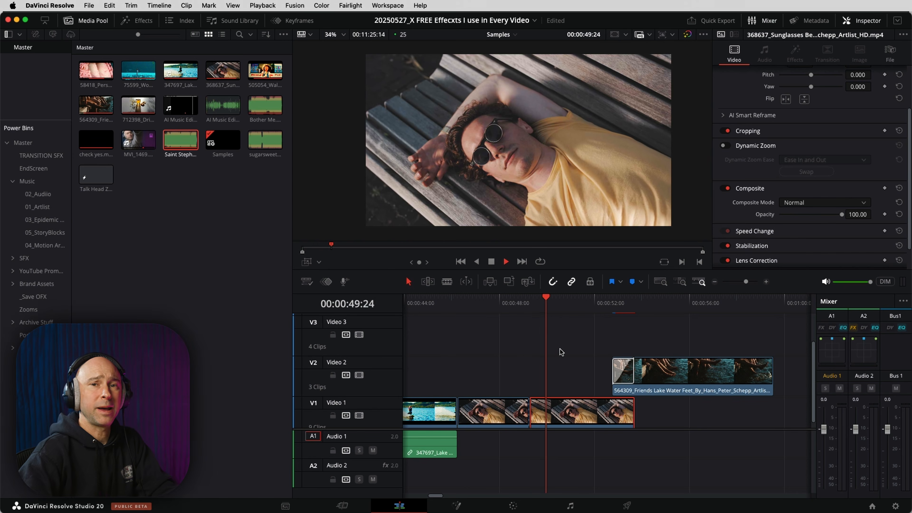